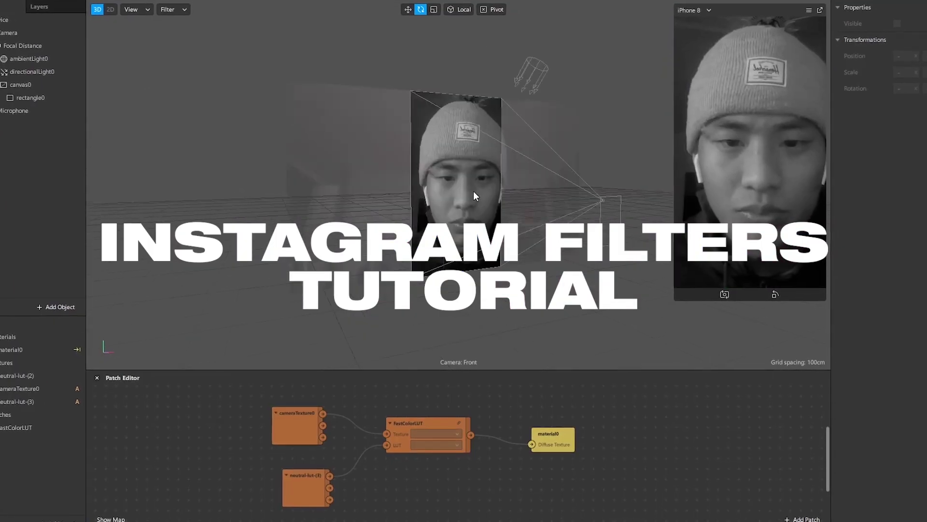
Orbit the scene until the grey-scale camera plane faces front
{"action": "left_click_drag", "start_coordinate": [473, 195], "coordinate": [430, 215]}
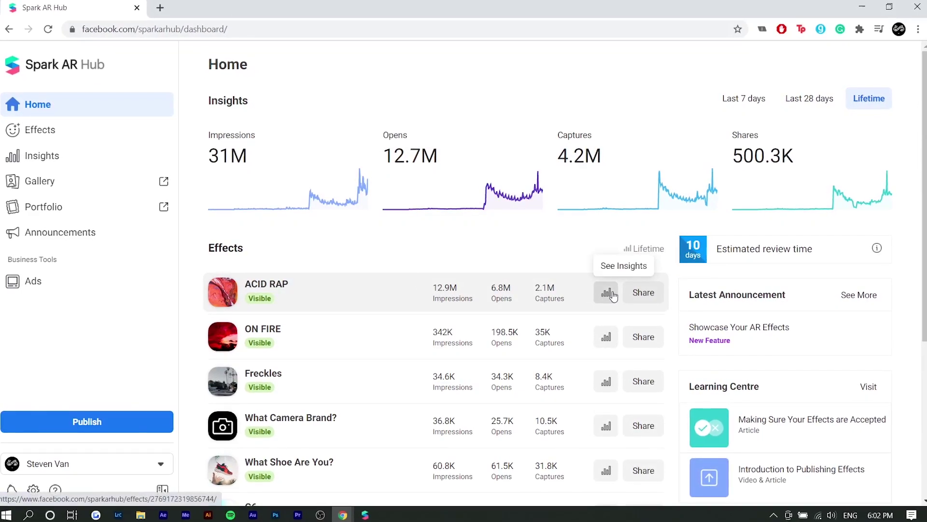
Open the ACID RAP effect page and set its insights to Lifetime
{"action": "left_click", "coordinate": [247, 280]}
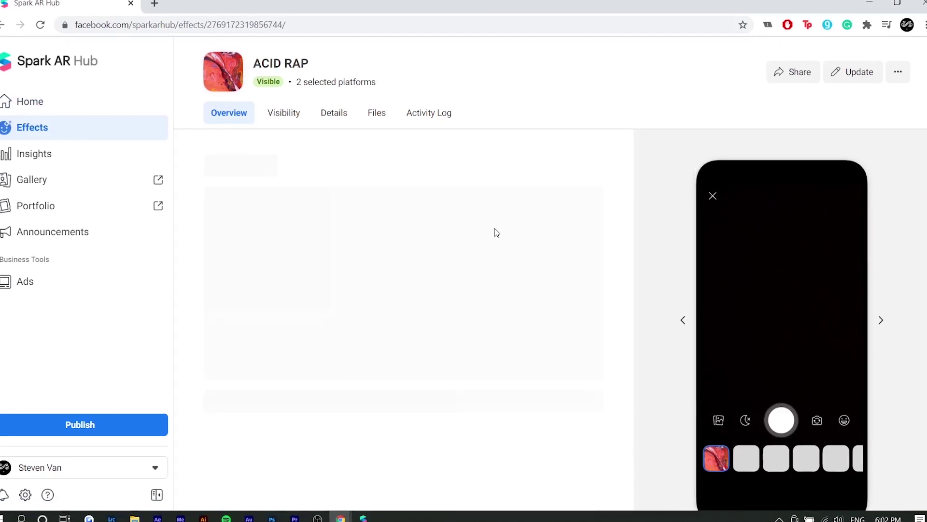
{"action": "left_click", "coordinate": [592, 165]}
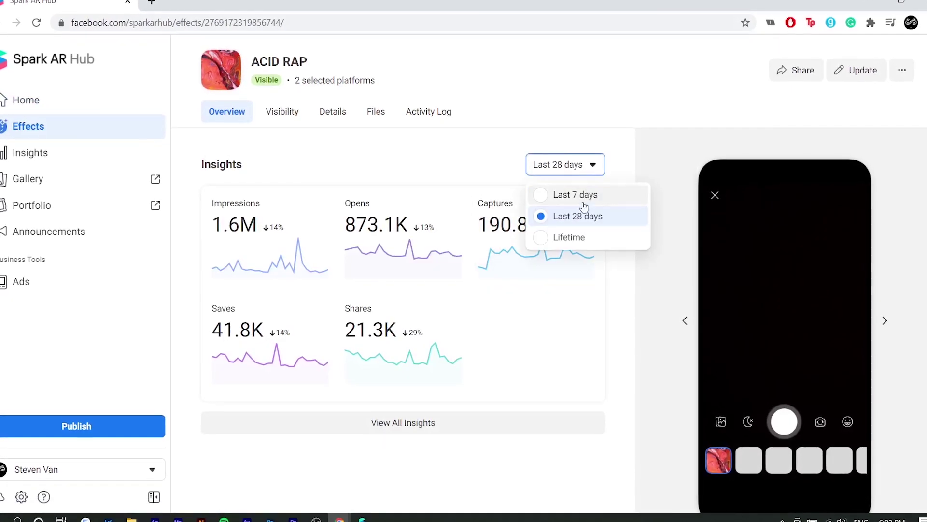
{"action": "left_click", "coordinate": [580, 237]}
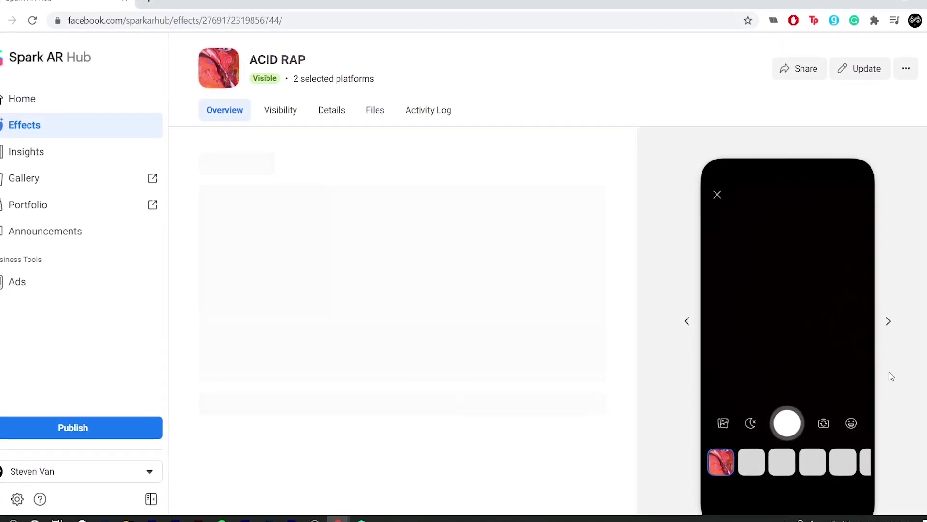
Step the phone preview through its screens, then view its placement and platform options
{"action": "left_click", "coordinate": [889, 321]}
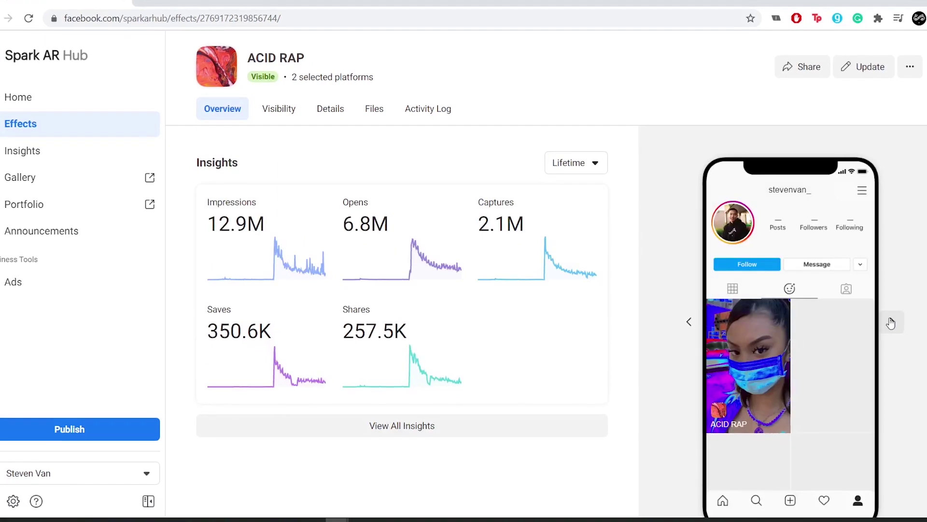
{"action": "left_click", "coordinate": [891, 323]}
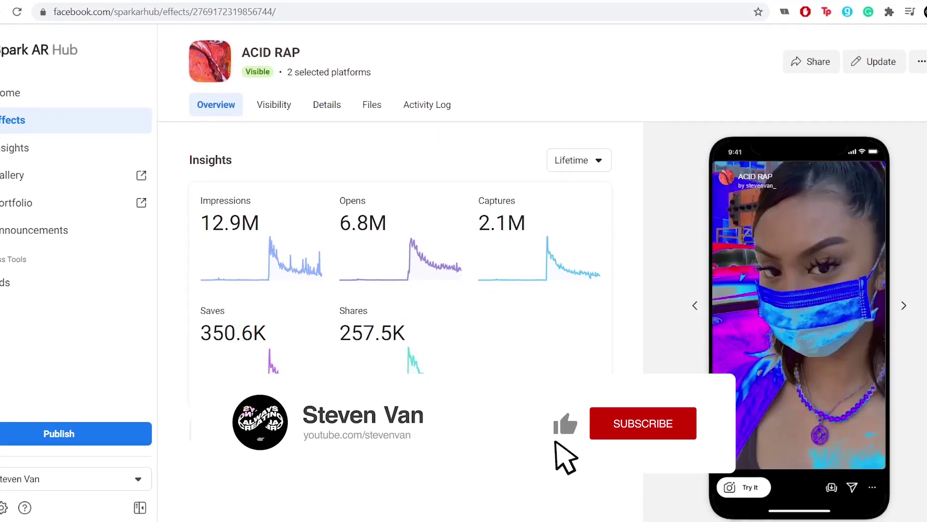
{"action": "left_click", "coordinate": [904, 306]}
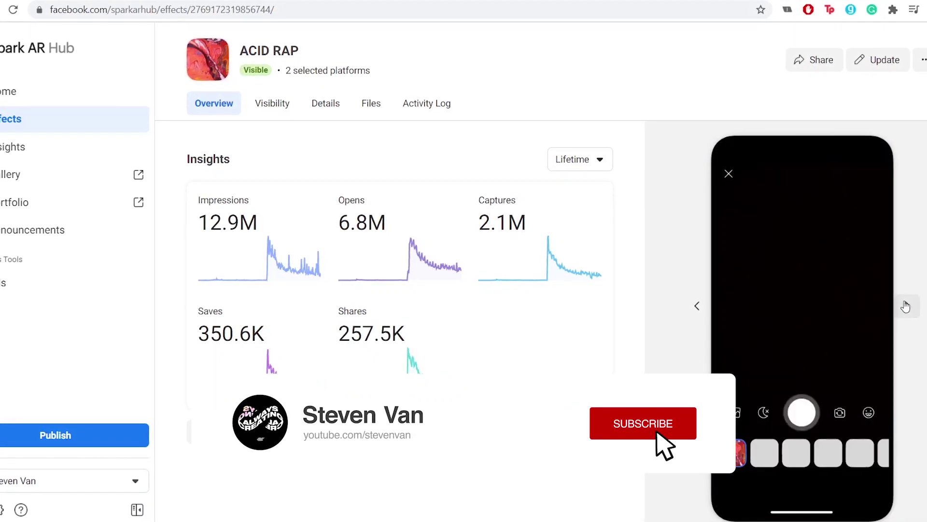
{"action": "left_click", "coordinate": [906, 305]}
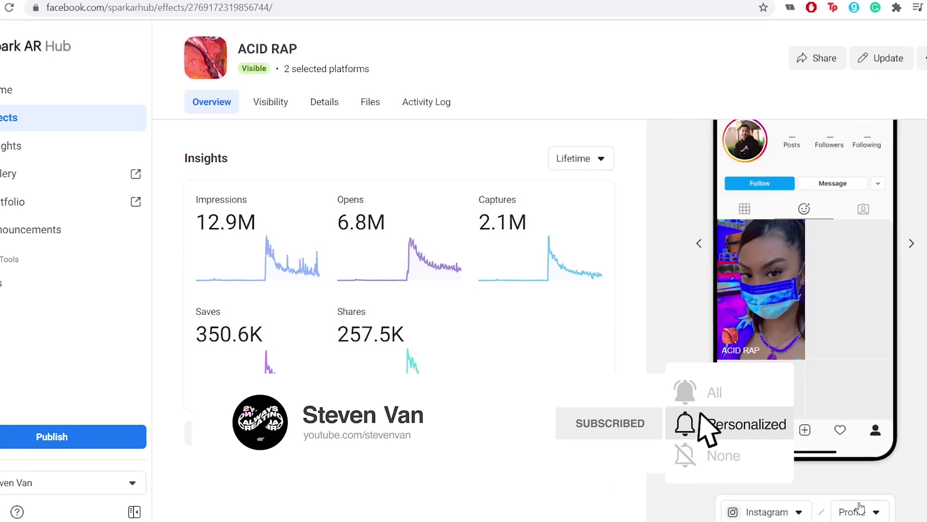
{"action": "left_click", "coordinate": [880, 511]}
{"action": "left_click", "coordinate": [769, 511]}
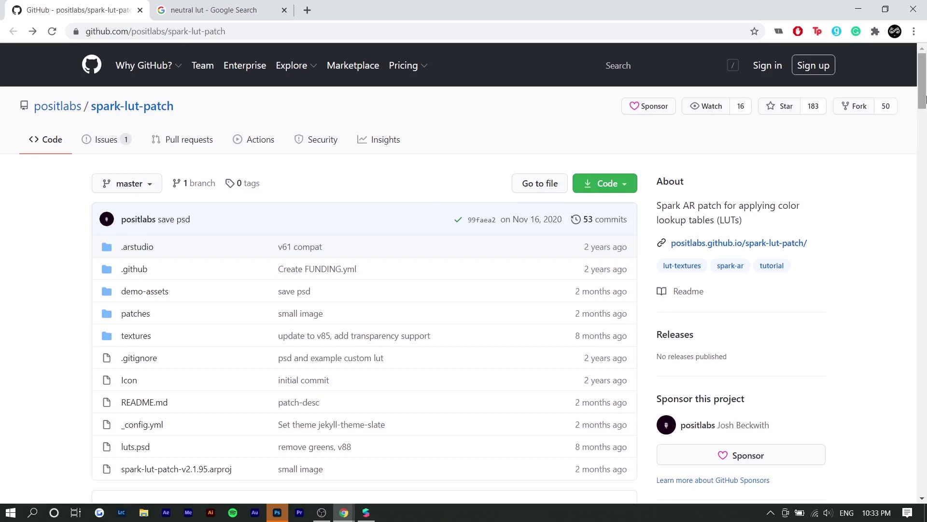
Download the spark-lut-patch demo project and return to the neutral lut Google Images results
{"action": "left_click_drag", "start_coordinate": [922, 99], "coordinate": [925, 214]}
{"action": "left_click", "coordinate": [212, 321]}
{"action": "key", "text": "ctrl+Tab"}
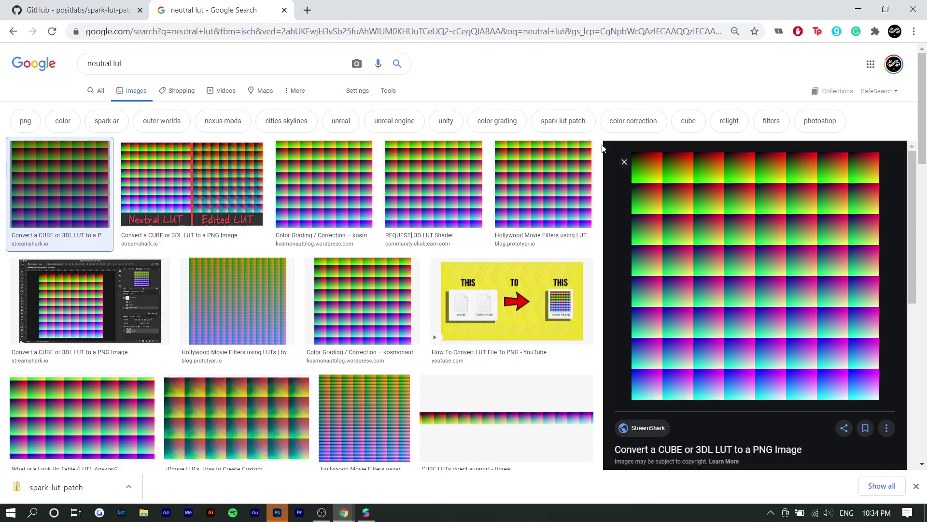
Save the neutral LUT grid preview image as neutral-lut (2).png
{"action": "right_click", "coordinate": [768, 220]}
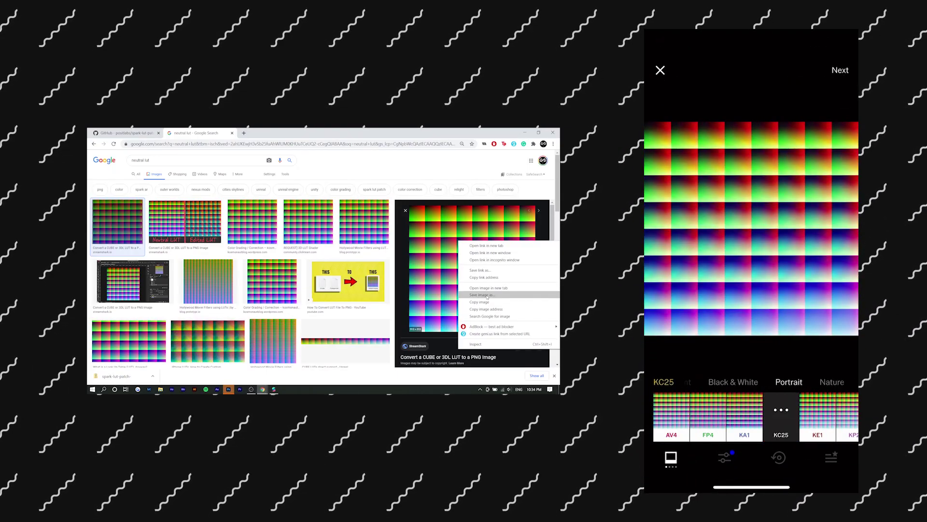
{"action": "left_click", "coordinate": [357, 171]}
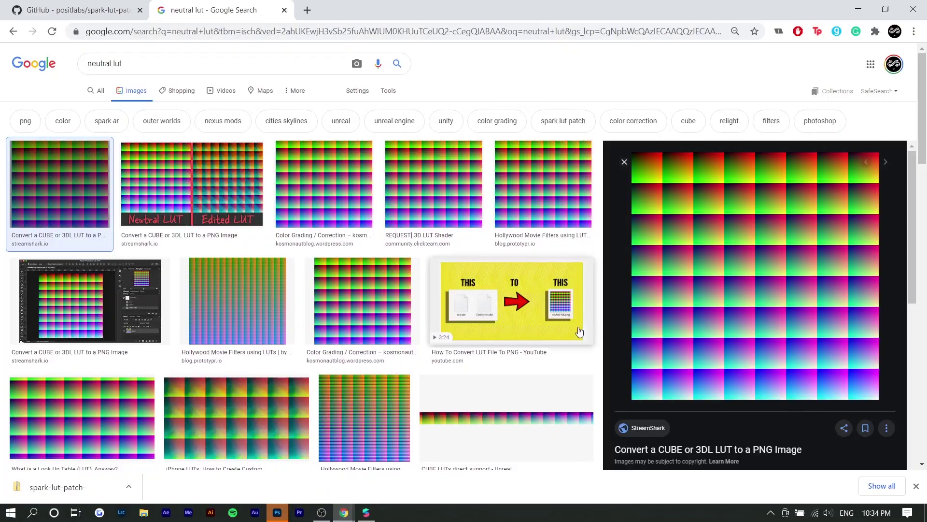
{"action": "right_click", "coordinate": [703, 272]}
{"action": "left_click", "coordinate": [754, 381]}
{"action": "key", "text": "Return"}
Bring Photoshop forward and open the photo DSC06464.jpg from Downloads
{"action": "left_click", "coordinate": [275, 511]}
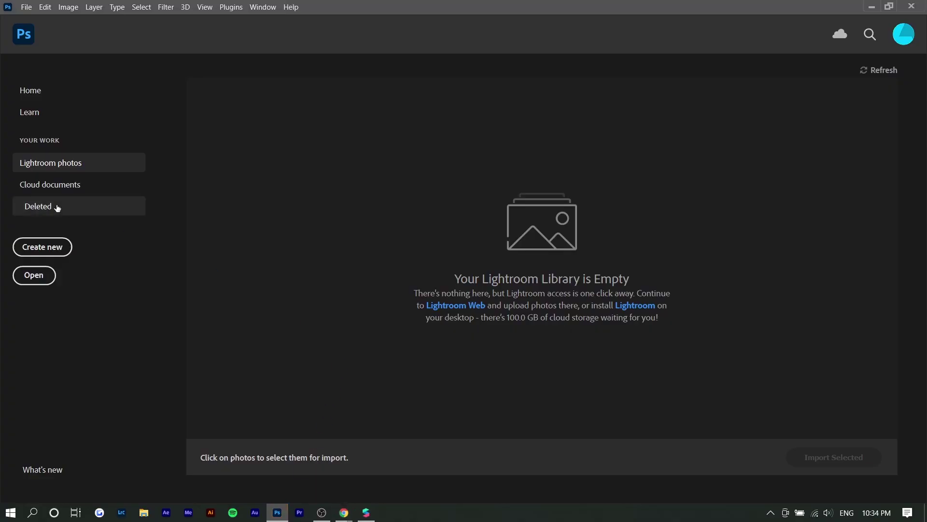
{"action": "left_click", "coordinate": [34, 275]}
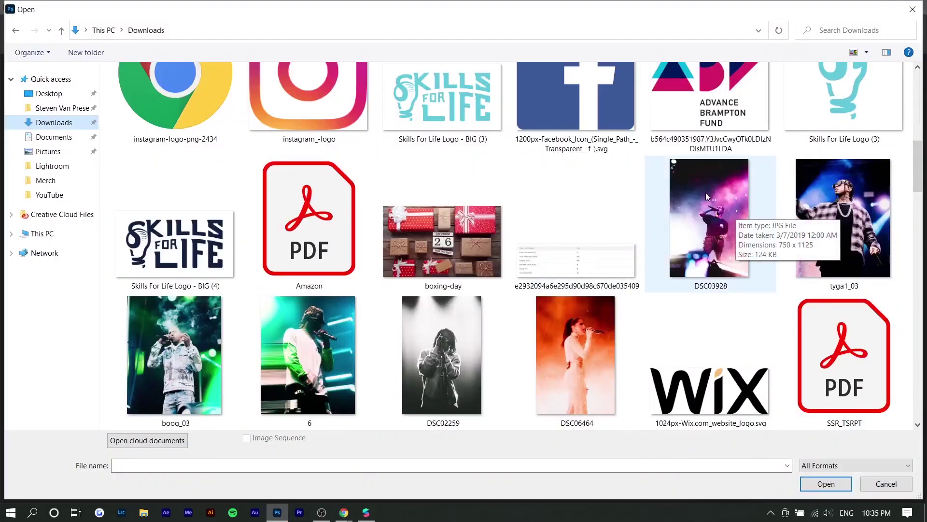
{"action": "double_click", "coordinate": [589, 368]}
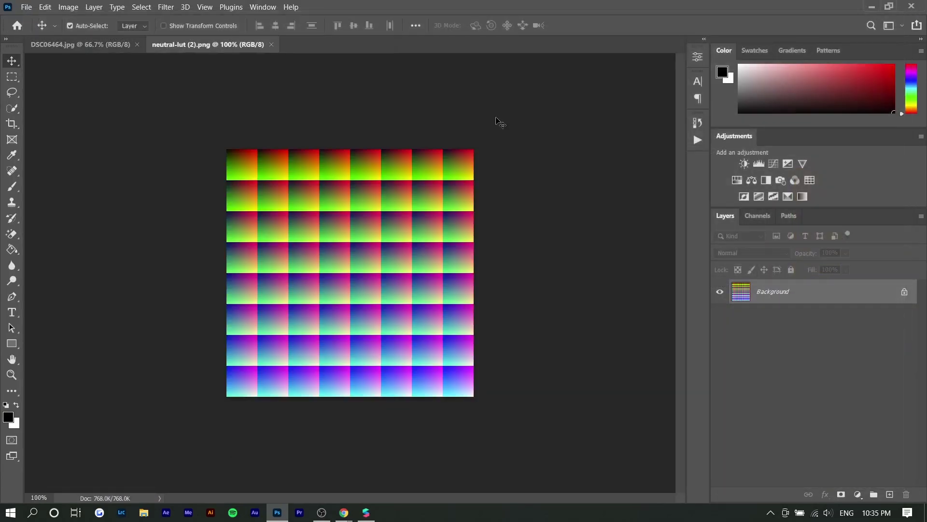
Add a Red_07 Gradient Map layer to DSC06464.jpg in Normal blend, then hide it
{"action": "left_click", "coordinate": [79, 44]}
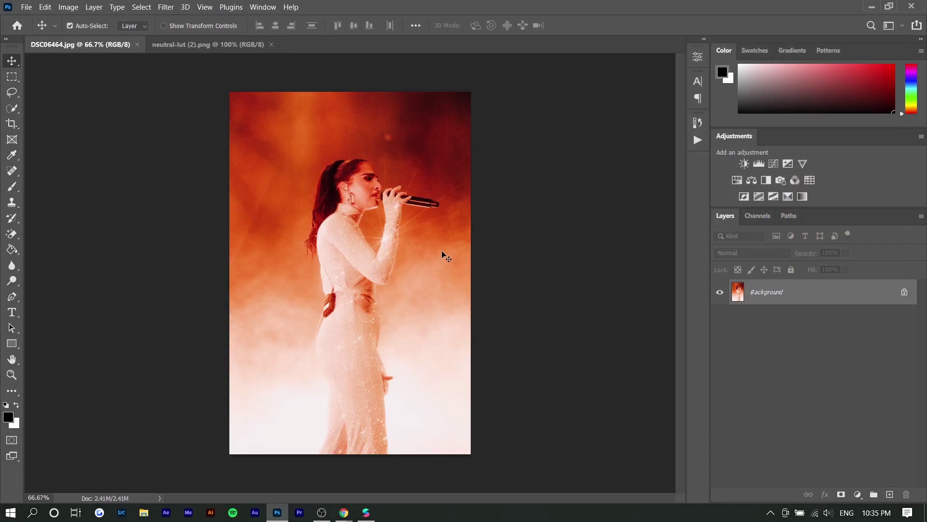
{"action": "left_click", "coordinate": [788, 196]}
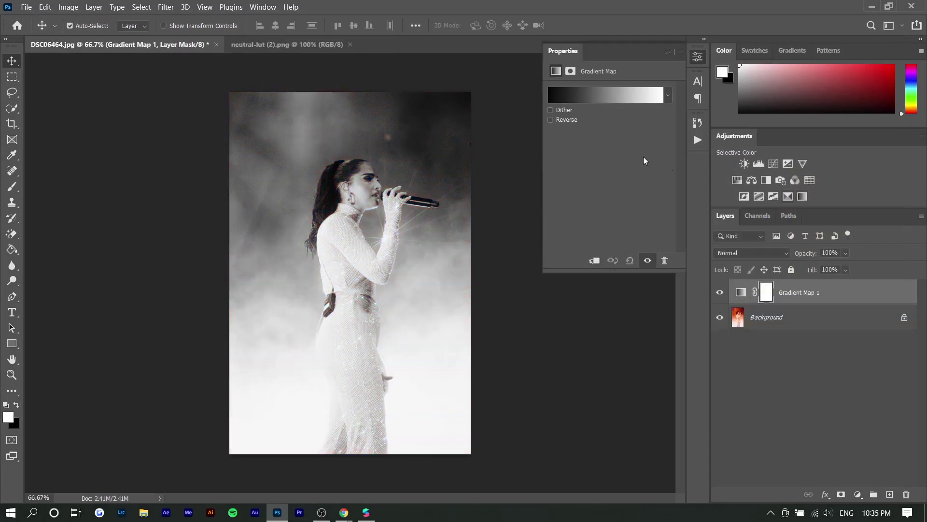
{"action": "left_click", "coordinate": [581, 99]}
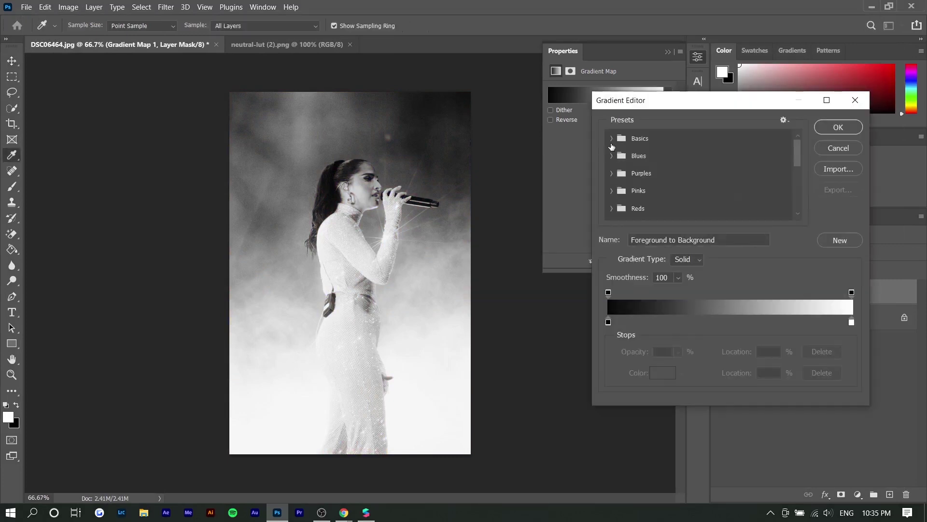
{"action": "left_click", "coordinate": [612, 155]}
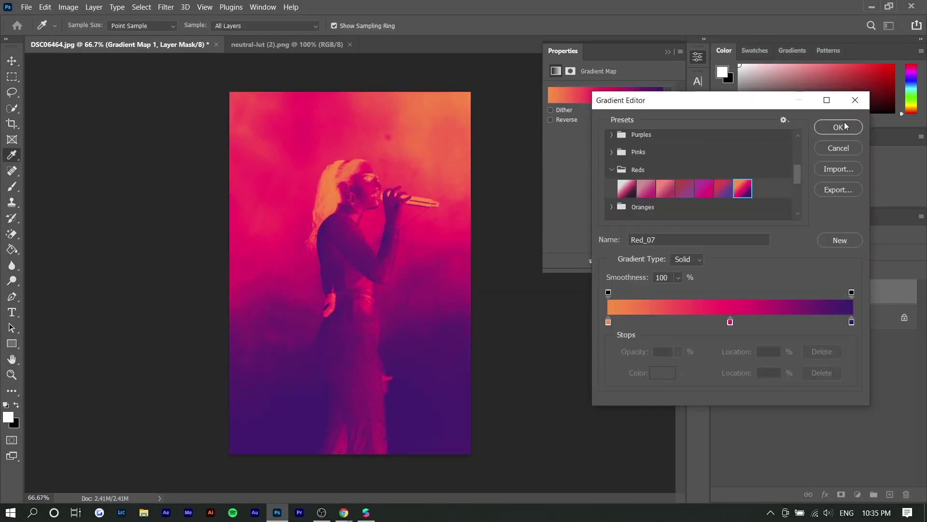
{"action": "left_click", "coordinate": [845, 127]}
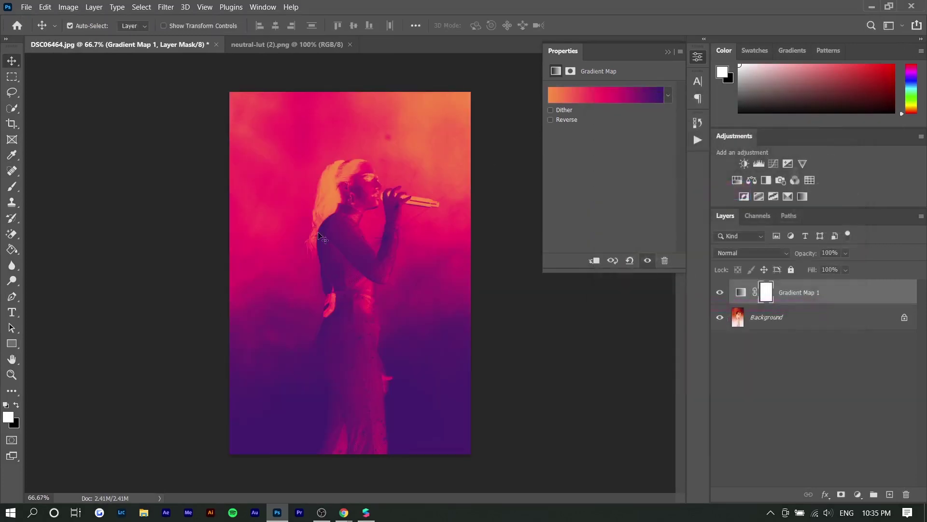
{"action": "left_click", "coordinate": [668, 51]}
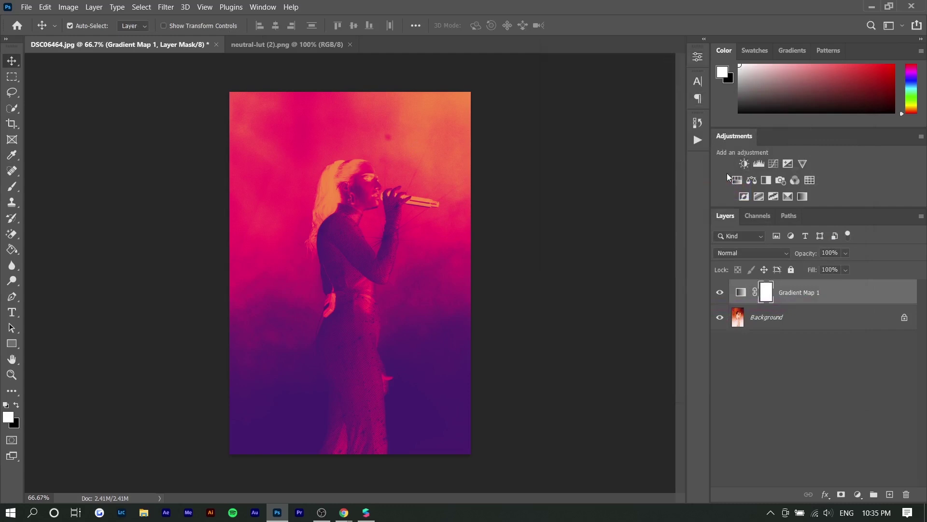
{"action": "left_click", "coordinate": [768, 252]}
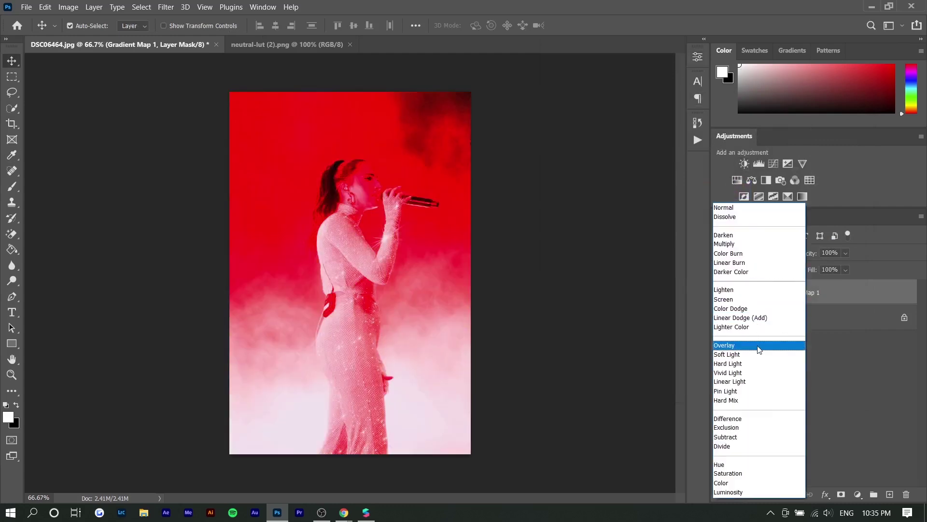
{"action": "key", "text": "Escape"}
{"action": "left_click", "coordinate": [721, 292]}
Add Brightness/Contrast (contrast 79) and Vibrance (+11, saturation +14) adjustment layers
{"action": "left_click", "coordinate": [744, 165]}
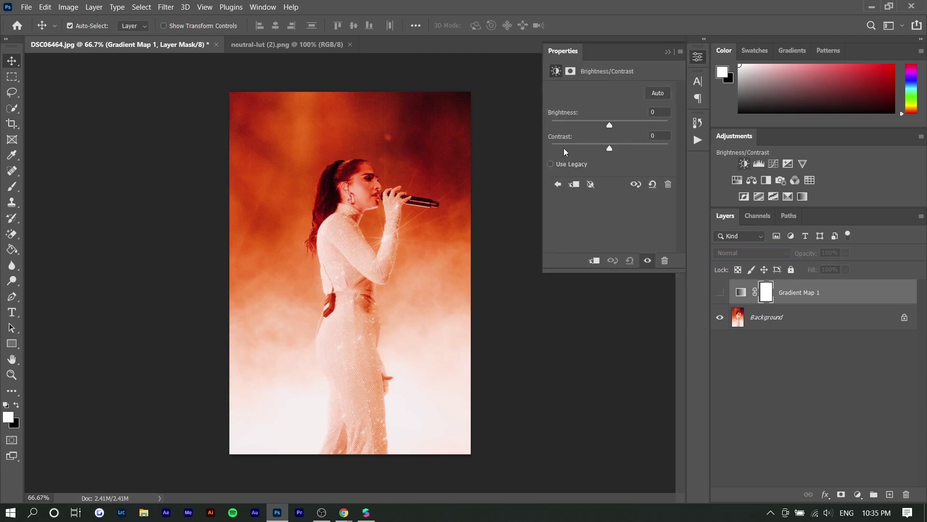
{"action": "left_click_drag", "start_coordinate": [643, 148], "coordinate": [656, 148]}
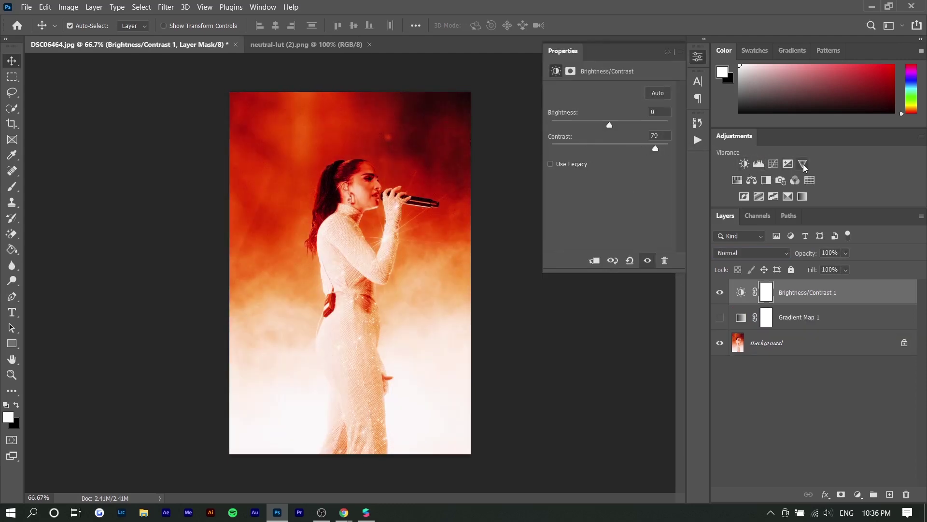
{"action": "left_click", "coordinate": [803, 163]}
{"action": "left_click_drag", "start_coordinate": [636, 101], "coordinate": [657, 102]}
{"action": "left_click", "coordinate": [617, 123]}
{"action": "left_click", "coordinate": [616, 99]}
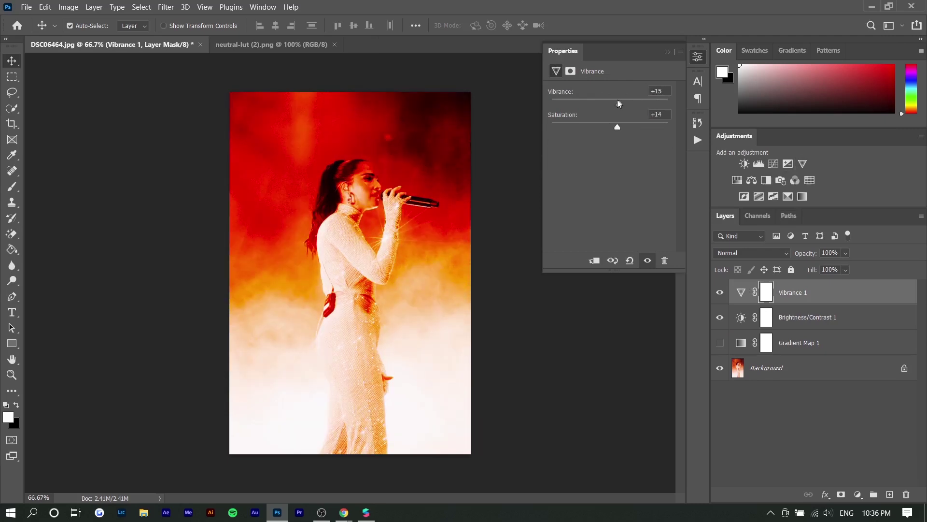
{"action": "left_click", "coordinate": [837, 345]}
{"action": "left_click", "coordinate": [287, 44]}
Add a pink-to-purple Gradient Map layer to the neutral-lut (2).png grid
{"action": "left_click", "coordinate": [118, 45]}
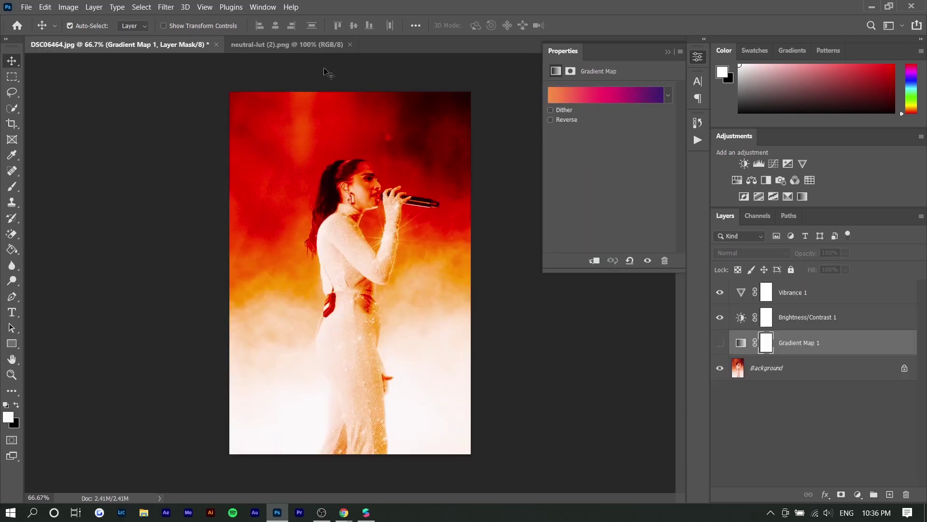
{"action": "left_click", "coordinate": [294, 45]}
{"action": "left_click", "coordinate": [787, 197]}
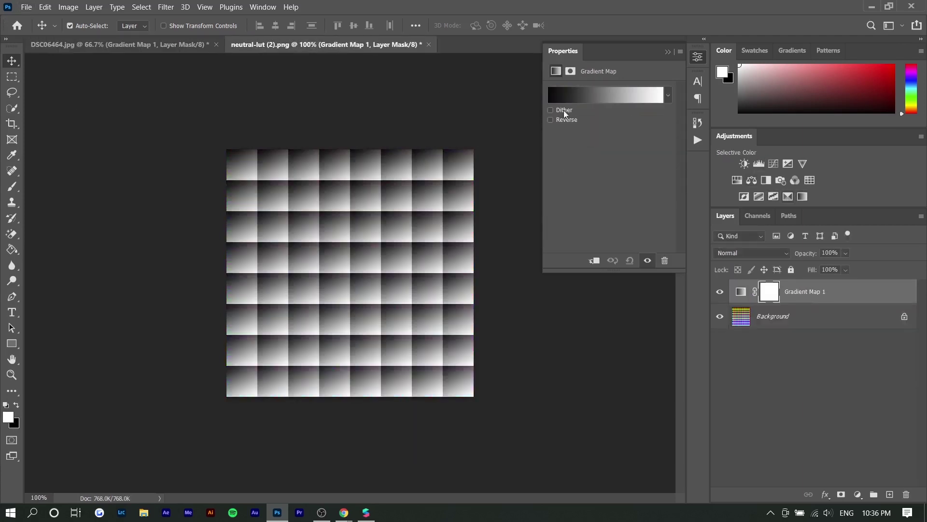
{"action": "left_click", "coordinate": [584, 96]}
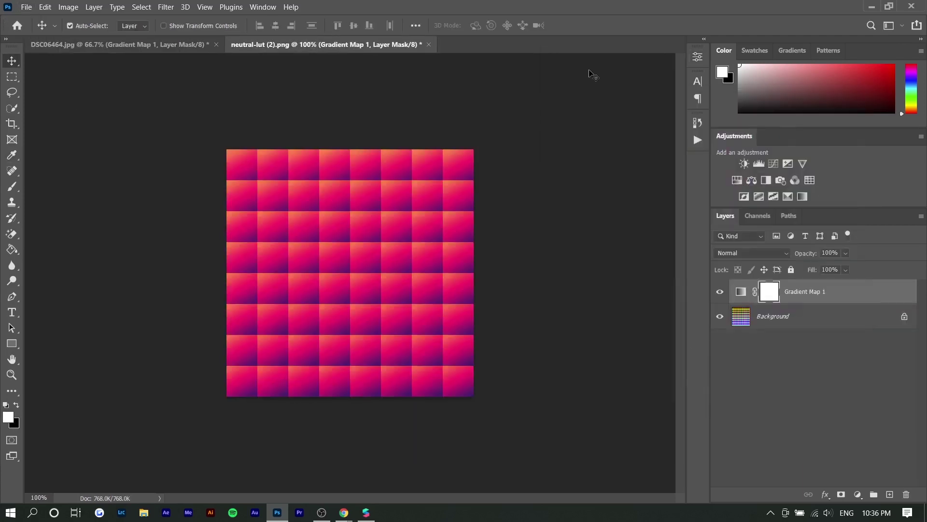
Open Save for Web export settings for the grid, then cancel without saving
{"action": "left_click", "coordinate": [25, 8]}
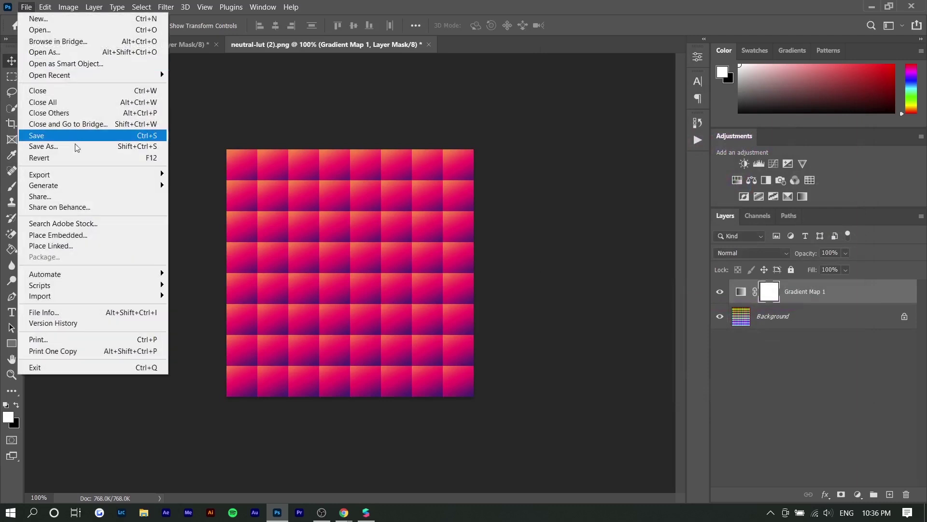
{"action": "mouse_move", "coordinate": [64, 174]}
{"action": "left_click", "coordinate": [284, 221]}
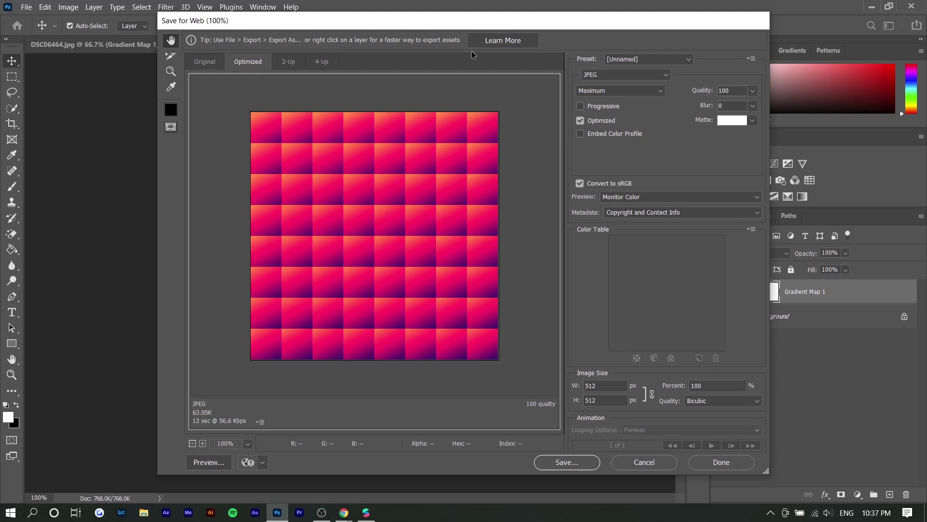
{"action": "key", "text": "Escape"}
{"action": "left_click", "coordinate": [192, 48]}
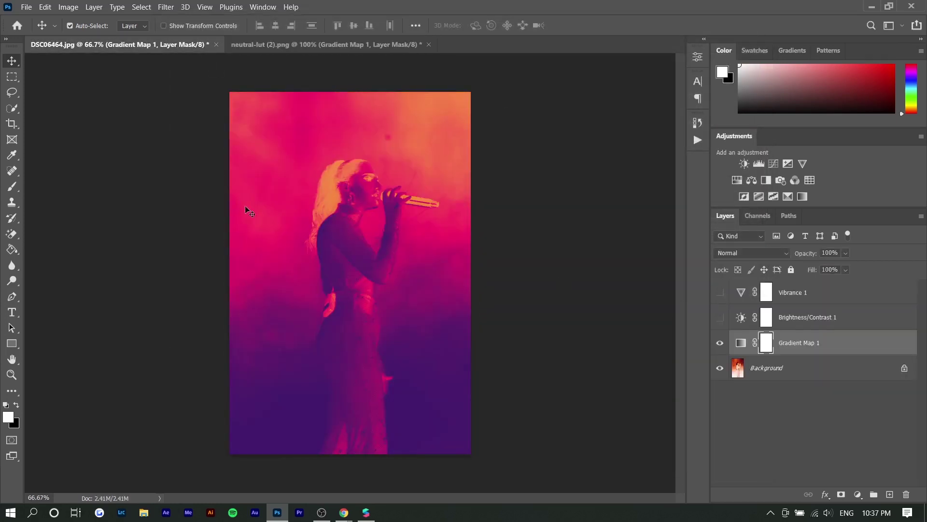
Show Brightness/Contrast 1 and Vibrance 1 again, then open File on neutral-lut (2).png
{"action": "left_click", "coordinate": [720, 316]}
{"action": "left_click", "coordinate": [721, 292]}
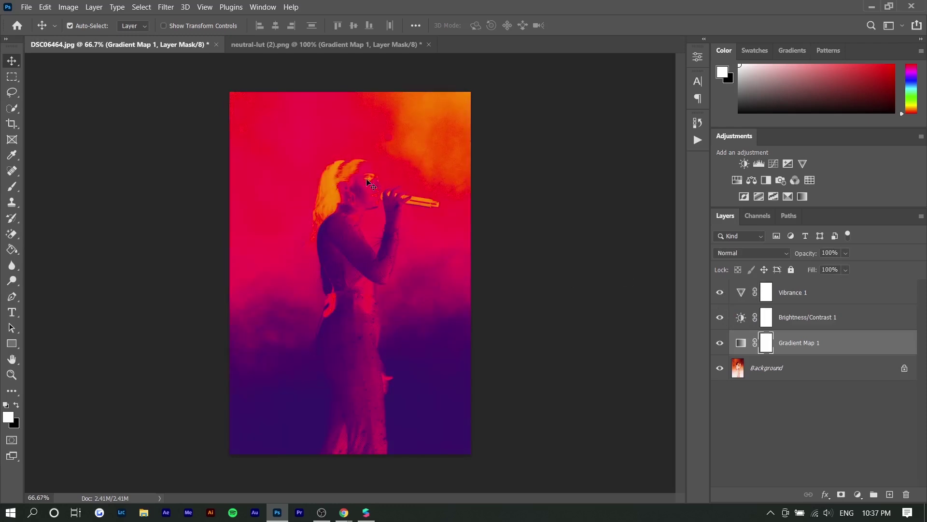
{"action": "left_click", "coordinate": [314, 45]}
{"action": "left_click", "coordinate": [26, 7]}
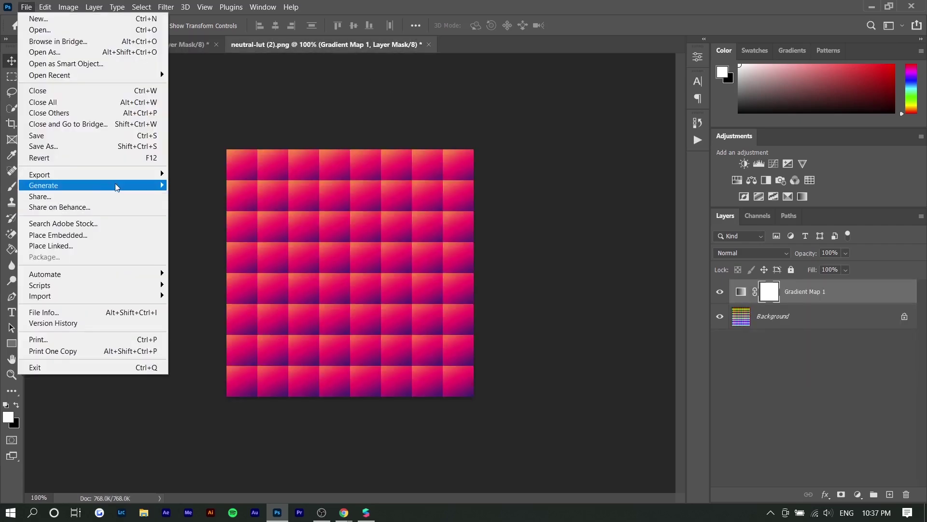
Export the LUT grid as an optimized image and open spark-lut-patch-master > patches
{"action": "left_click", "coordinate": [248, 213]}
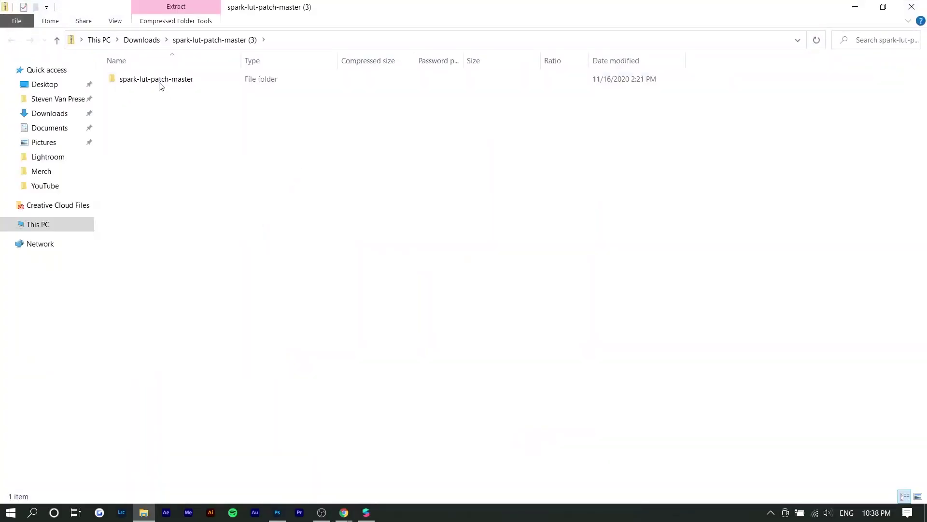
{"action": "left_click", "coordinate": [161, 84]}
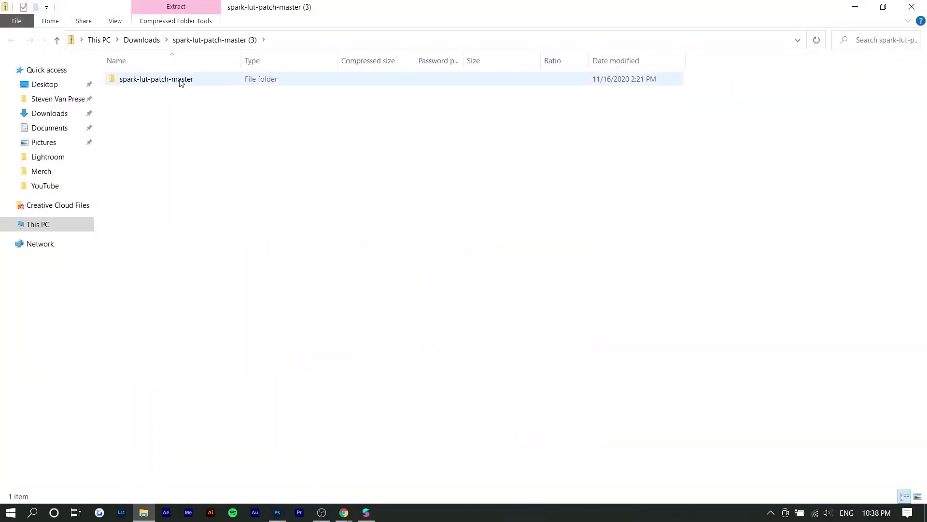
{"action": "double_click", "coordinate": [181, 83]}
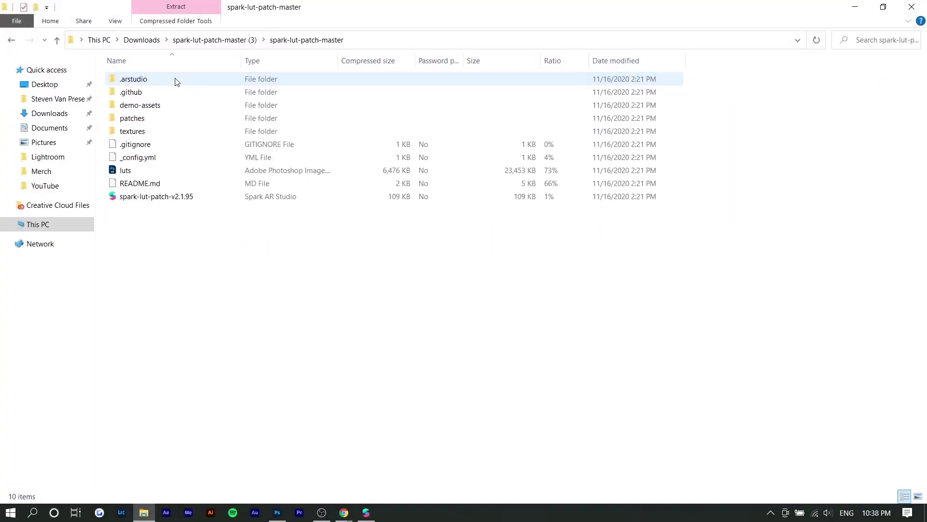
{"action": "double_click", "coordinate": [158, 122]}
Copy FastColorLUT.arp to the Desktop, replacing the old copy, and add it to Spark AR assets
{"action": "left_click_drag", "start_coordinate": [164, 86], "coordinate": [57, 85]}
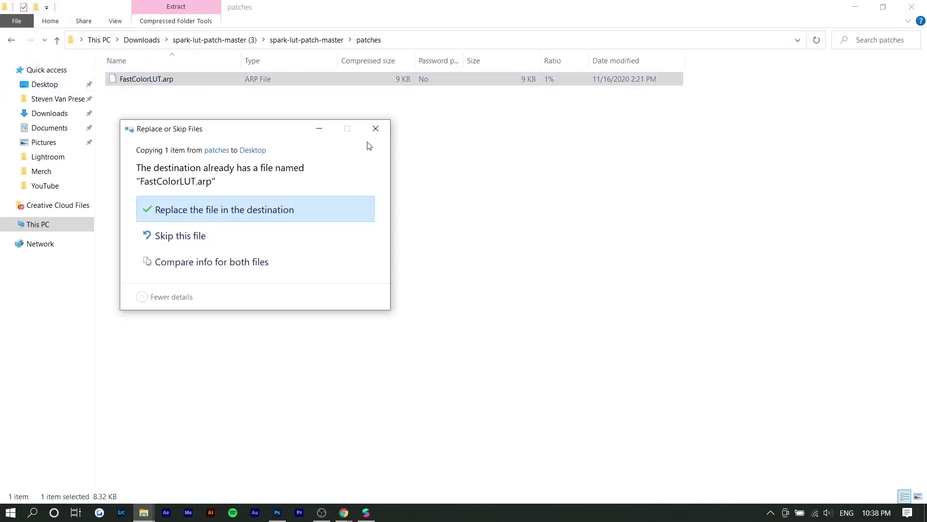
{"action": "left_click", "coordinate": [375, 128]}
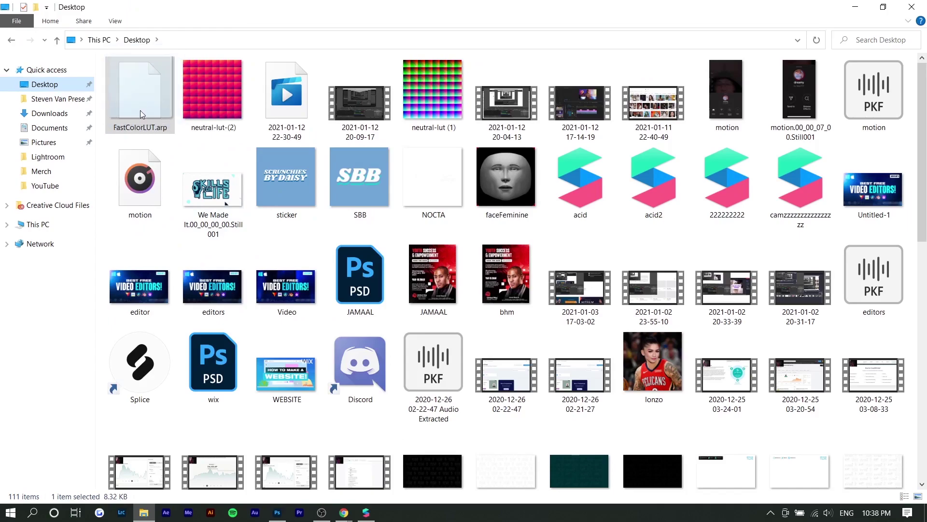
{"action": "left_click_drag", "start_coordinate": [140, 114], "coordinate": [63, 353]}
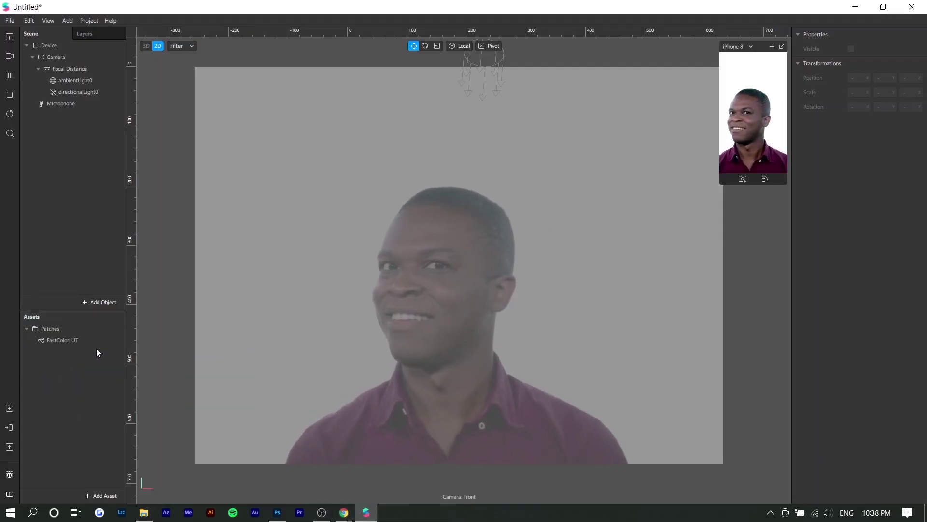
Show the Patch Editor and place an unconnected FastColorLUT node in it
{"action": "left_click", "coordinate": [50, 341]}
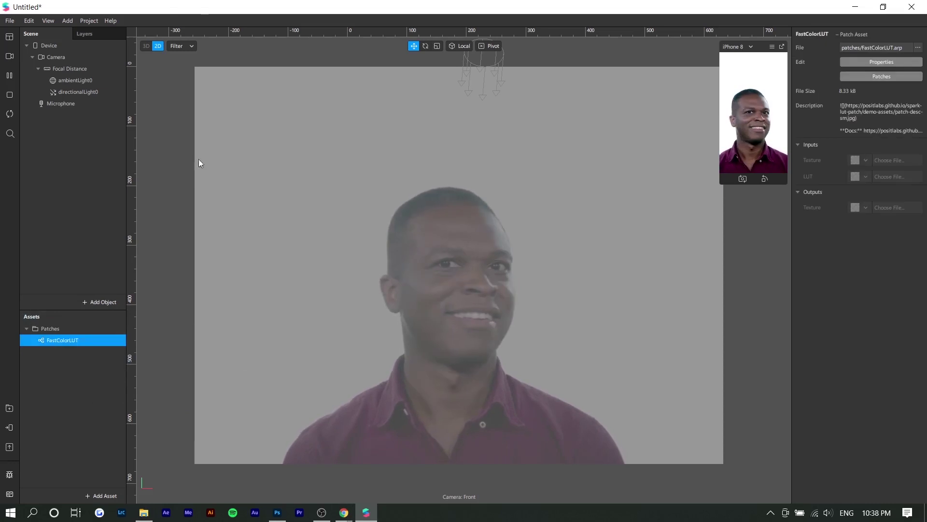
{"action": "left_click", "coordinate": [47, 20]}
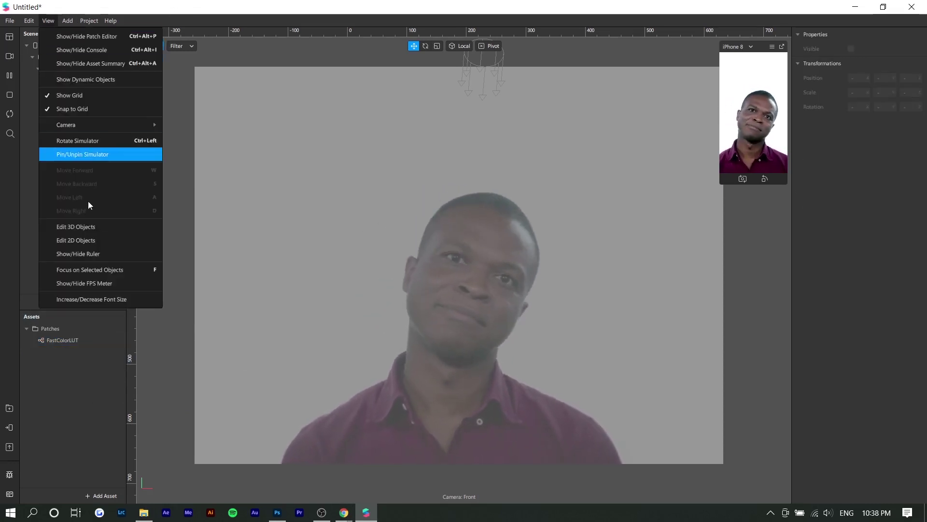
{"action": "left_click", "coordinate": [115, 40]}
{"action": "left_click_drag", "start_coordinate": [57, 341], "coordinate": [409, 424]}
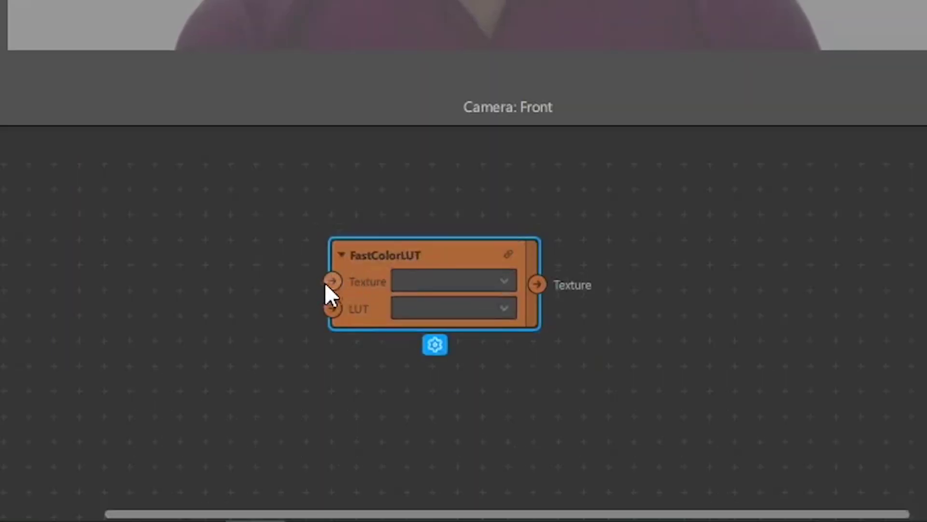
{"action": "left_click_drag", "start_coordinate": [331, 282], "coordinate": [341, 314]}
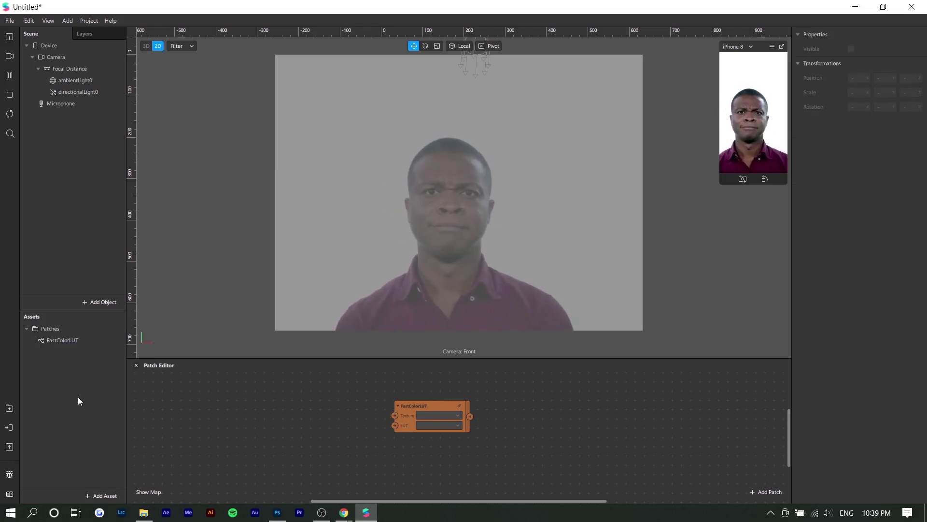
Import the neutral-lut-(2) texture from the Desktop and wire it into FastColorLUT's LUT input
{"action": "left_click", "coordinate": [143, 512]}
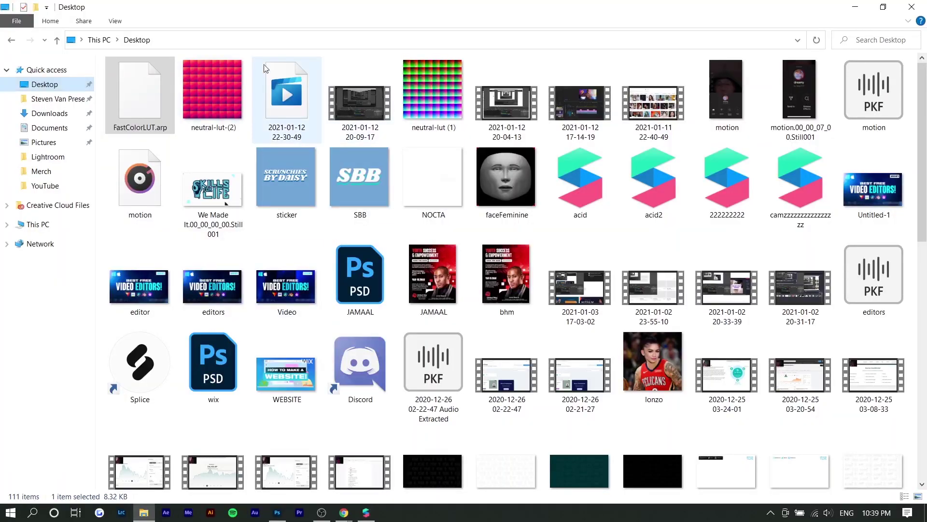
{"action": "left_click_drag", "start_coordinate": [215, 97], "coordinate": [295, 415]}
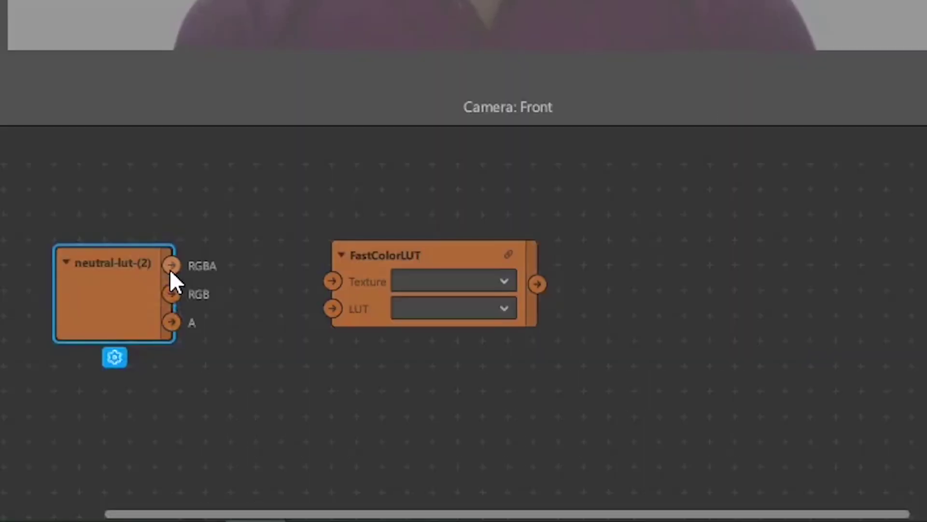
{"action": "left_click_drag", "start_coordinate": [170, 269], "coordinate": [332, 308]}
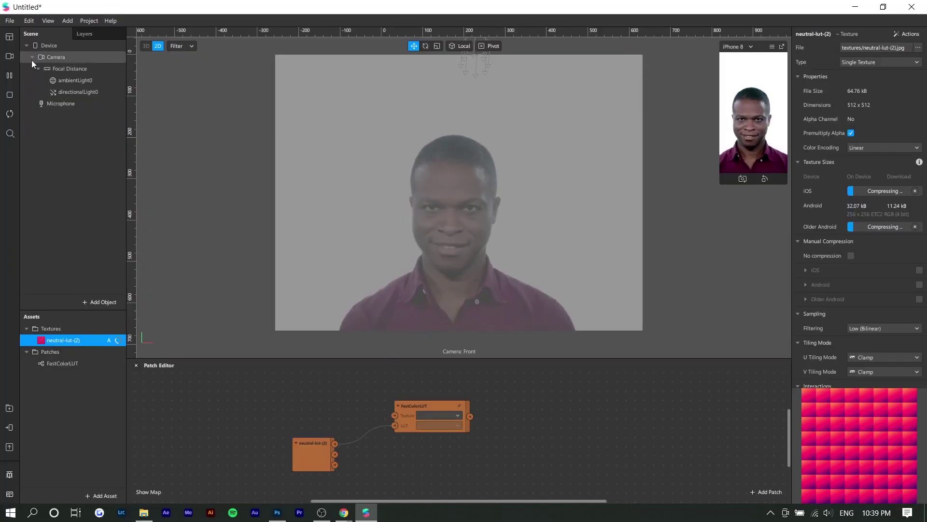
Add a cameraTexture0 extraction to the Camera, wire it to FastColorLUT's Texture input, and preview the Integrated Webcam
{"action": "left_click", "coordinate": [60, 60]}
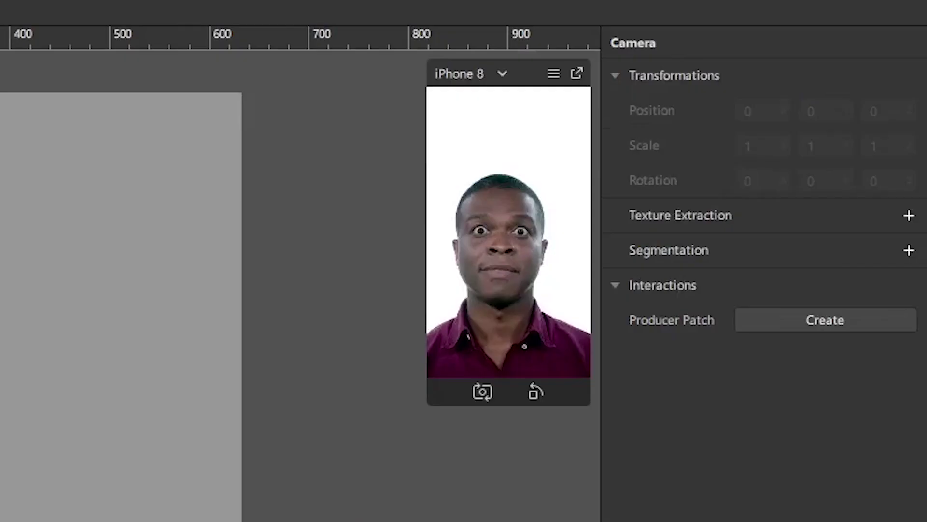
{"action": "left_click", "coordinate": [908, 216]}
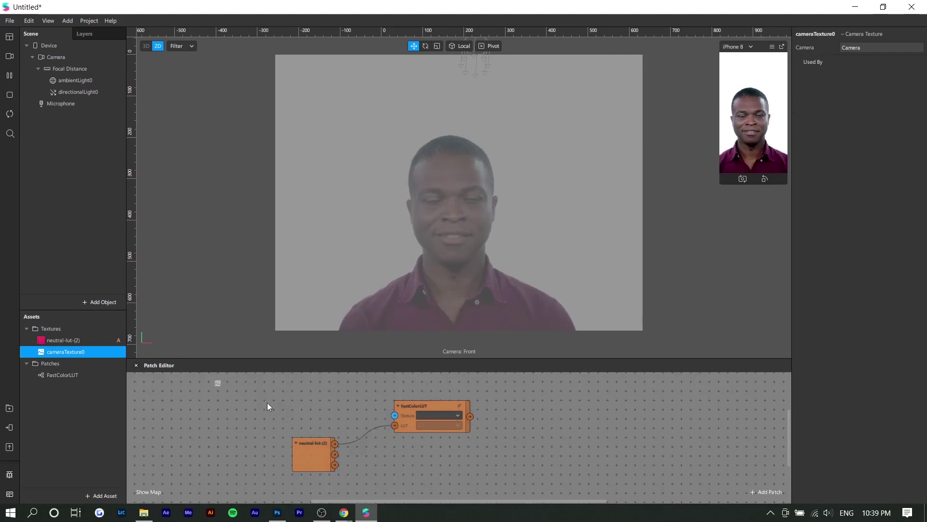
{"action": "left_click_drag", "start_coordinate": [268, 406], "coordinate": [292, 407]}
{"action": "left_click_drag", "start_coordinate": [177, 233], "coordinate": [334, 281]}
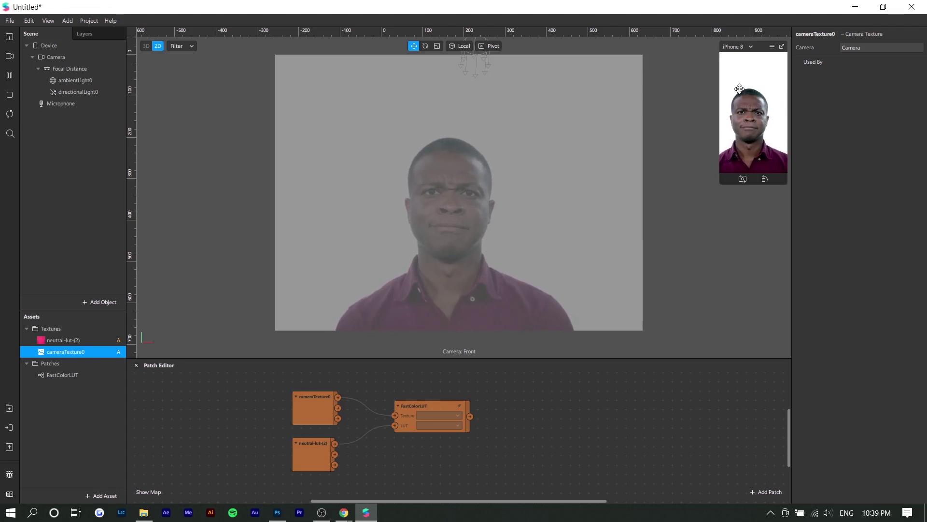
{"action": "left_click", "coordinate": [10, 57]}
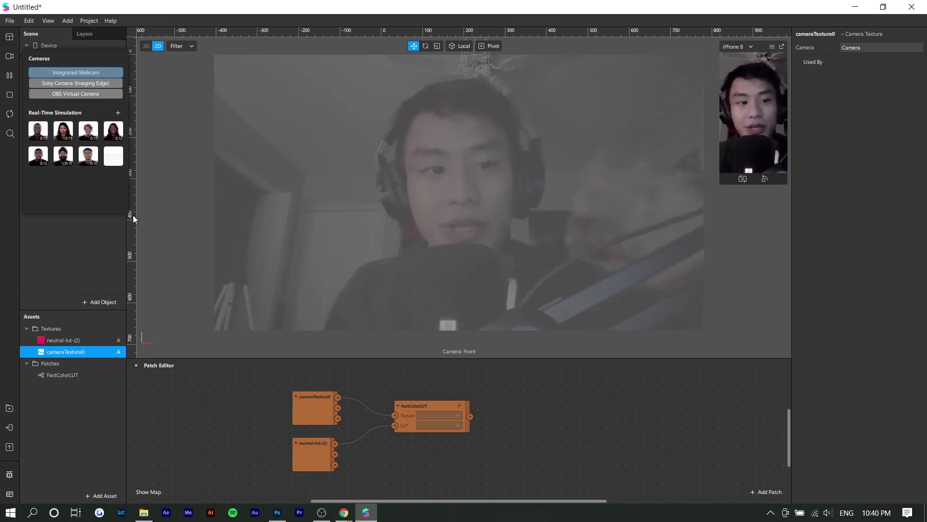
Add a canvas0 to the scene and a rectangle0 inside it
{"action": "left_click", "coordinate": [80, 270]}
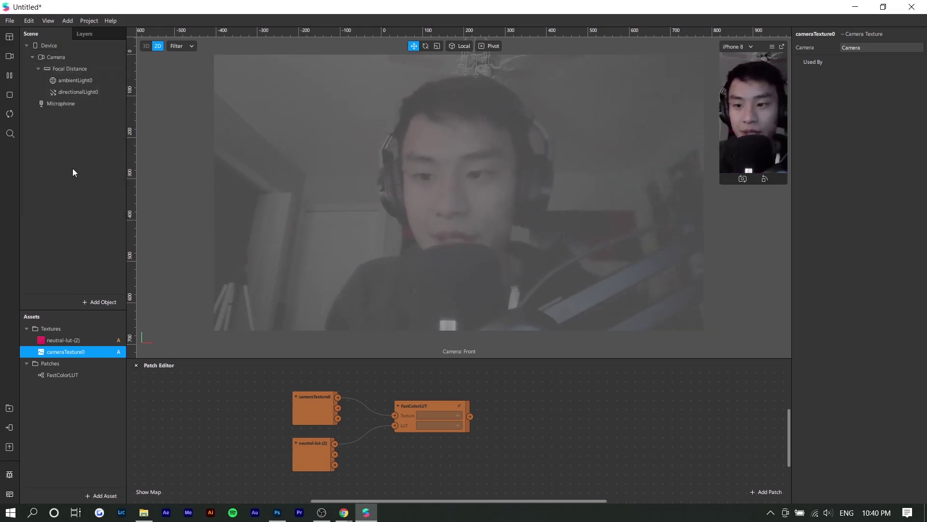
{"action": "right_click", "coordinate": [77, 149]}
{"action": "mouse_move", "coordinate": [97, 157]}
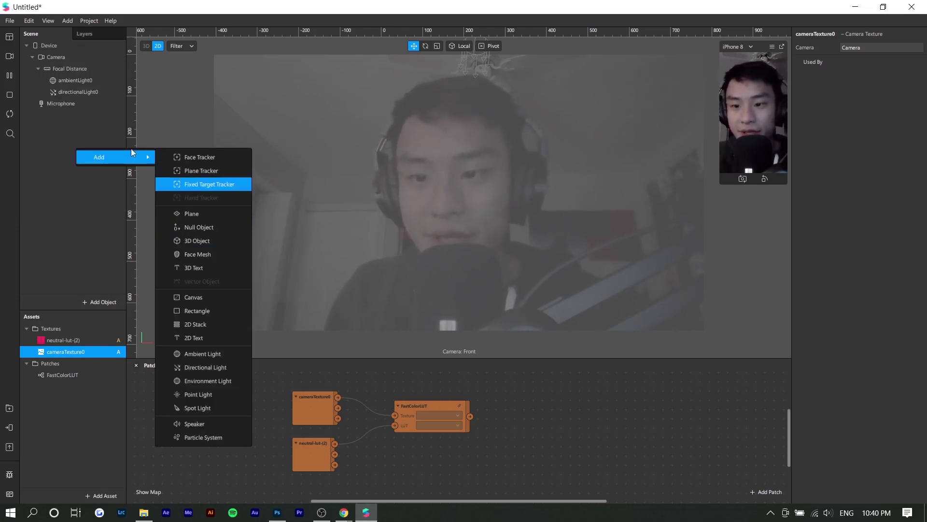
{"action": "right_click", "coordinate": [71, 141]}
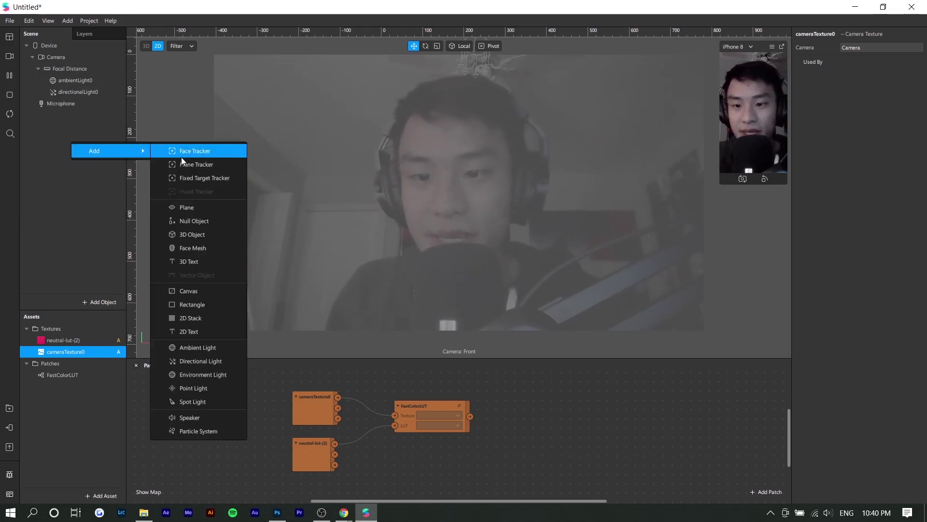
{"action": "left_click", "coordinate": [212, 293]}
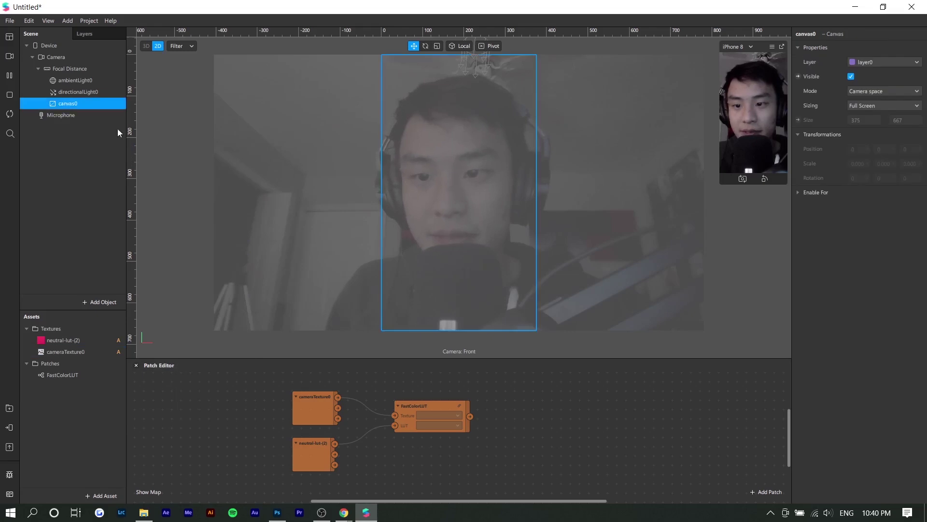
{"action": "right_click", "coordinate": [94, 103]}
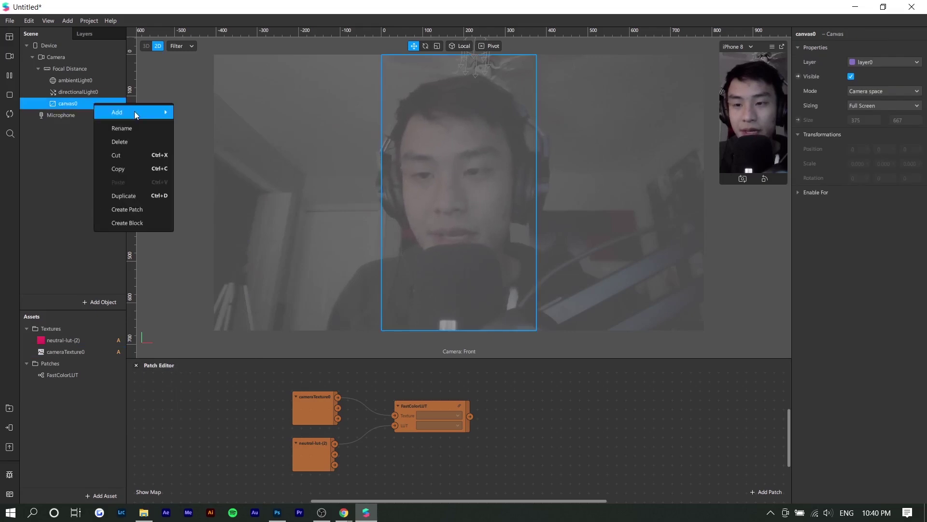
{"action": "mouse_move", "coordinate": [135, 114]}
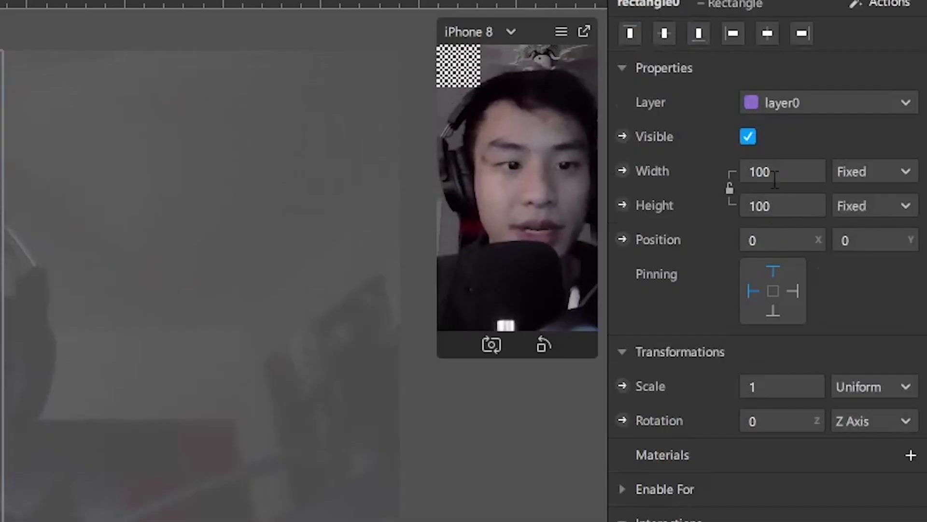
Set rectangle0 to Fill Width and Fill Height so it covers the whole screen
{"action": "left_click", "coordinate": [863, 107]}
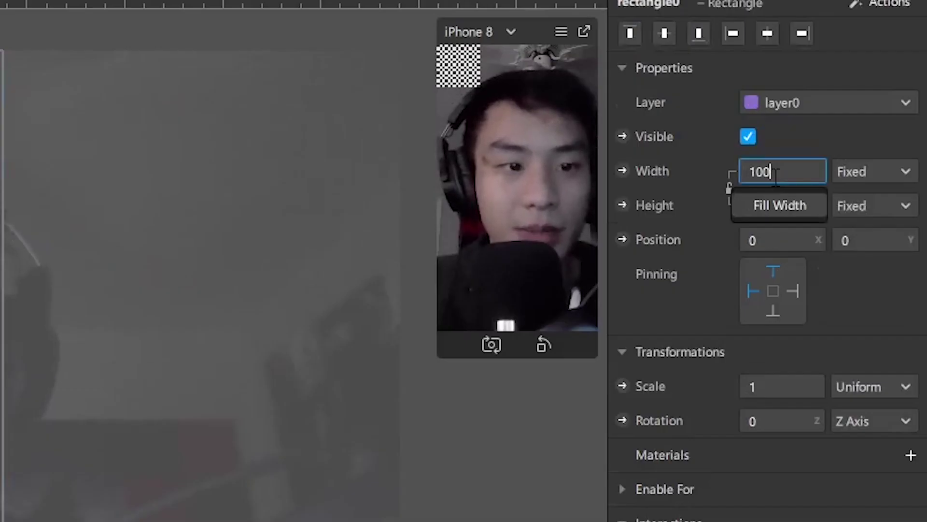
{"action": "left_click", "coordinate": [758, 198]}
{"action": "left_click", "coordinate": [771, 212]}
{"action": "left_click", "coordinate": [768, 235]}
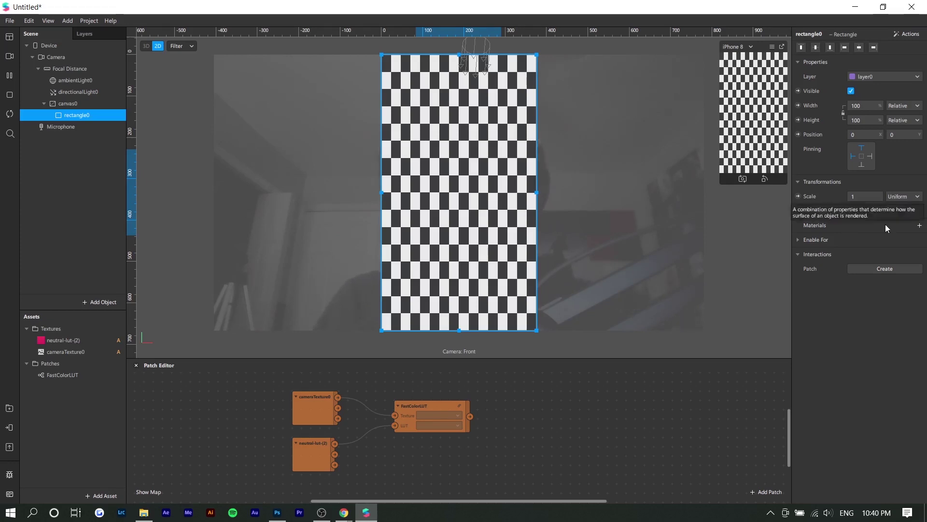
Create material0 and feed FastColorLUT's output into its Diffuse Texture
{"action": "left_click", "coordinate": [920, 226]}
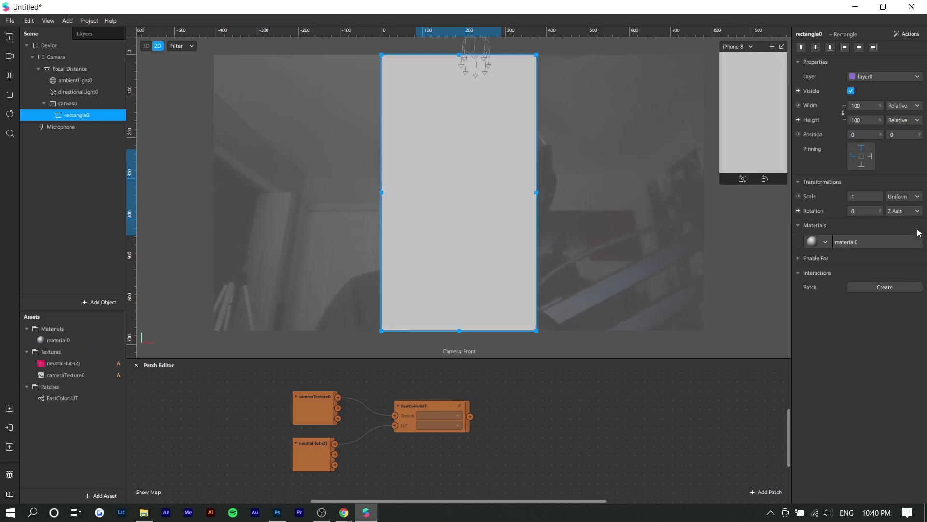
{"action": "left_click", "coordinate": [68, 341]}
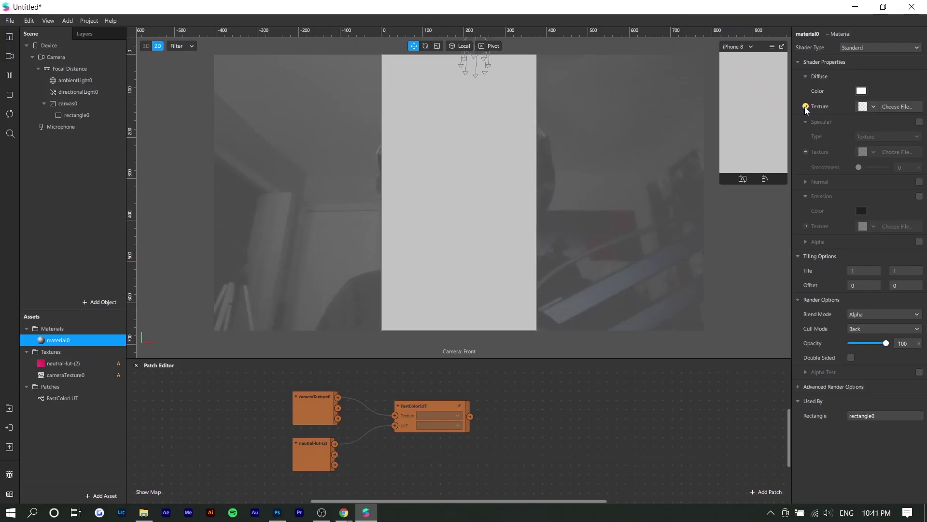
{"action": "left_click", "coordinate": [649, 187]}
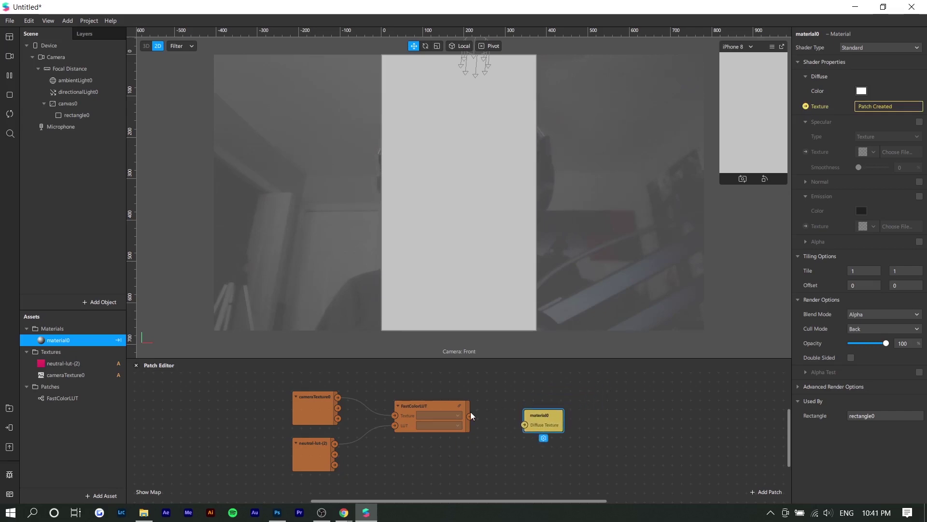
{"action": "left_click_drag", "start_coordinate": [470, 417], "coordinate": [525, 425]}
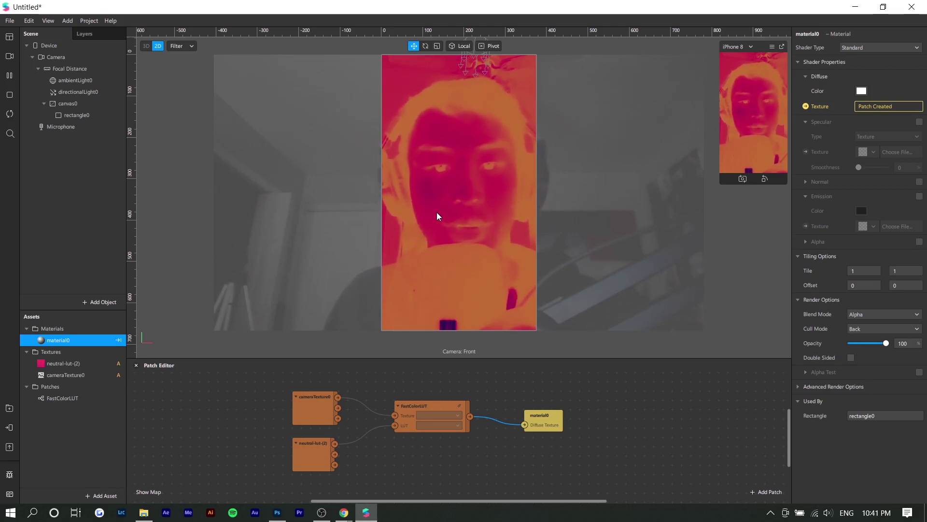
Switch to Photoshop and briefly open the File menu without choosing anything
{"action": "left_click", "coordinate": [280, 516]}
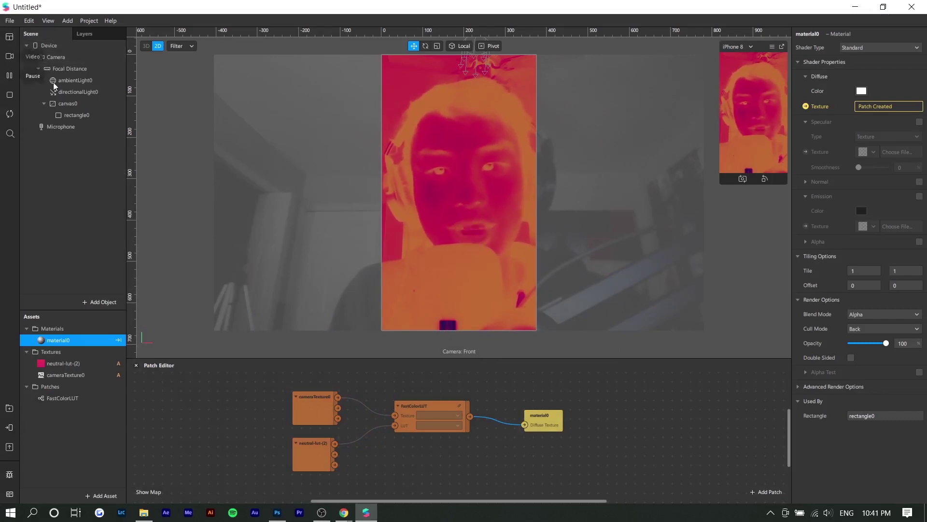
{"action": "left_click", "coordinate": [12, 20]}
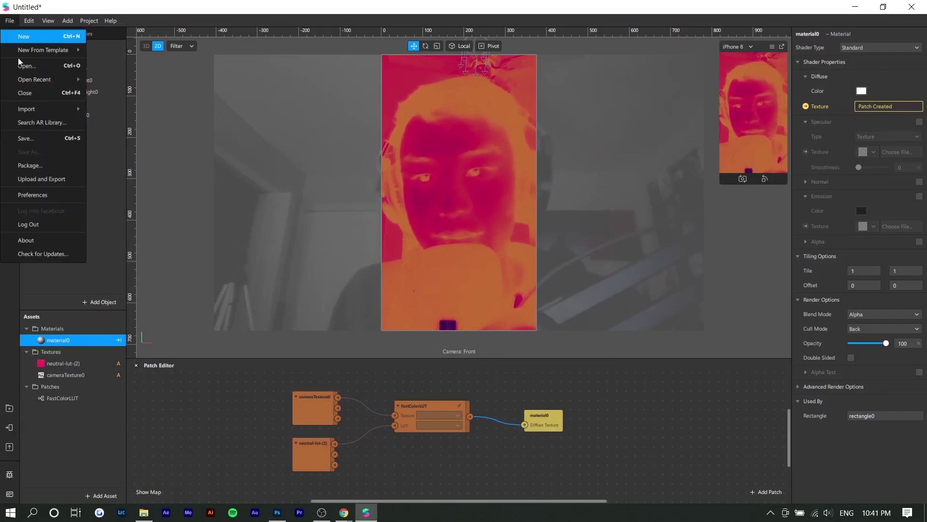
{"action": "left_click", "coordinate": [256, 459]}
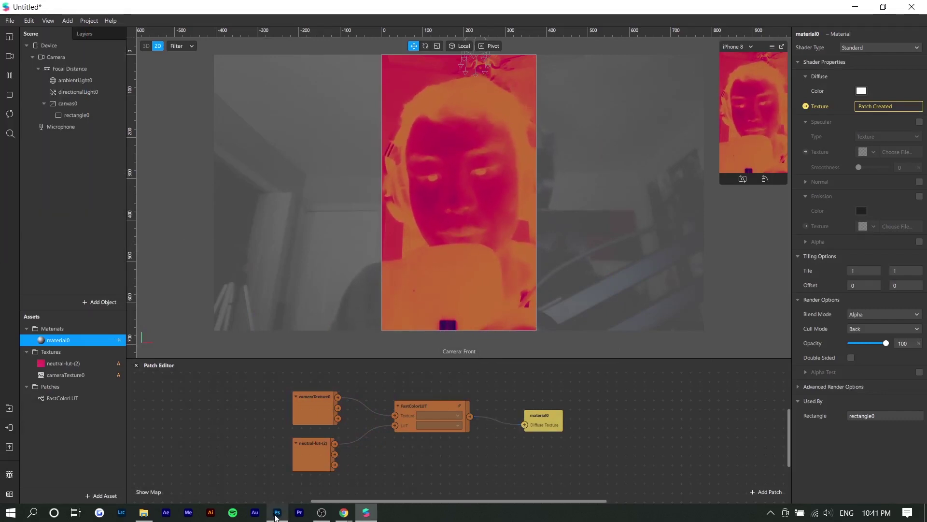
On the neutral-lut (2).png image, undo the Gradient Map and add a Black & White adjustment
{"action": "left_click", "coordinate": [278, 512]}
{"action": "left_click", "coordinate": [184, 44]}
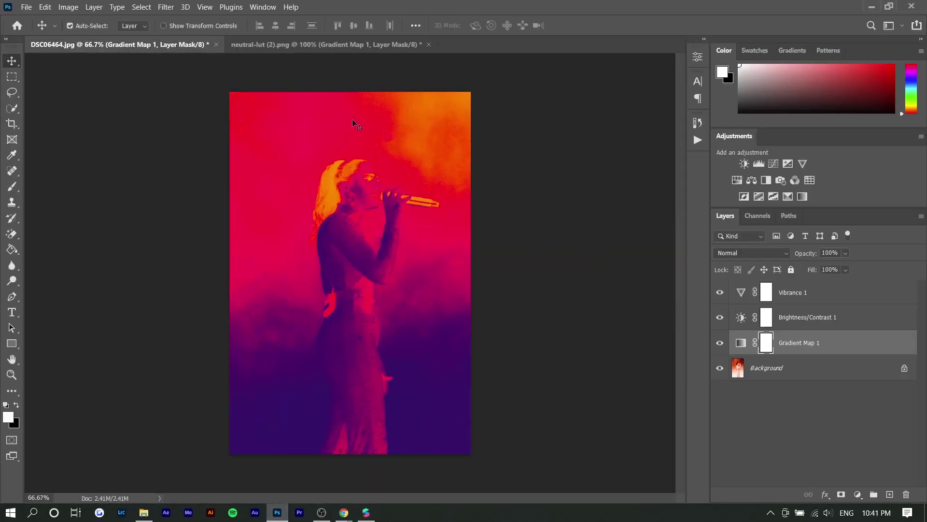
{"action": "left_click", "coordinate": [305, 44]}
{"action": "key", "text": "ctrl+z"}
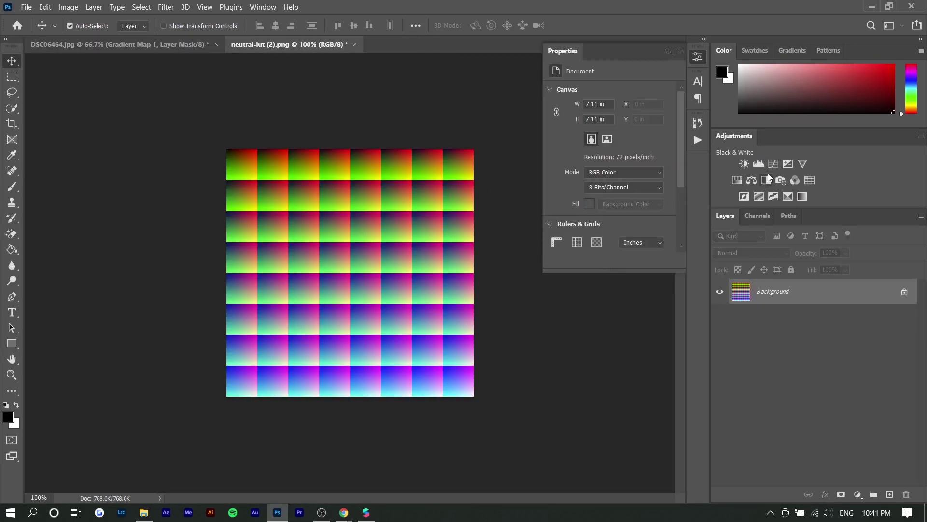
{"action": "left_click", "coordinate": [766, 180]}
Export the greyscale LUT image and carry the file over to Spark AR Studio
{"action": "left_click", "coordinate": [26, 6]}
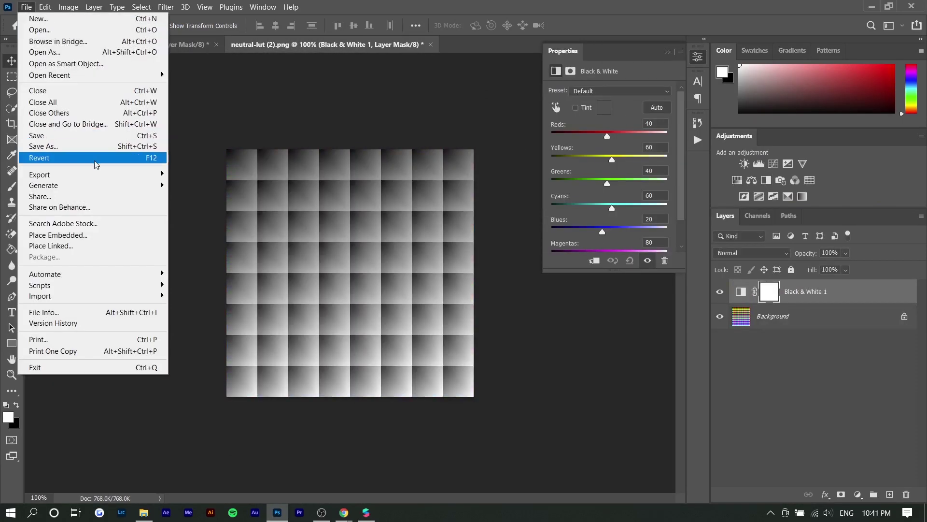
{"action": "mouse_move", "coordinate": [97, 174]}
{"action": "left_click", "coordinate": [217, 216]}
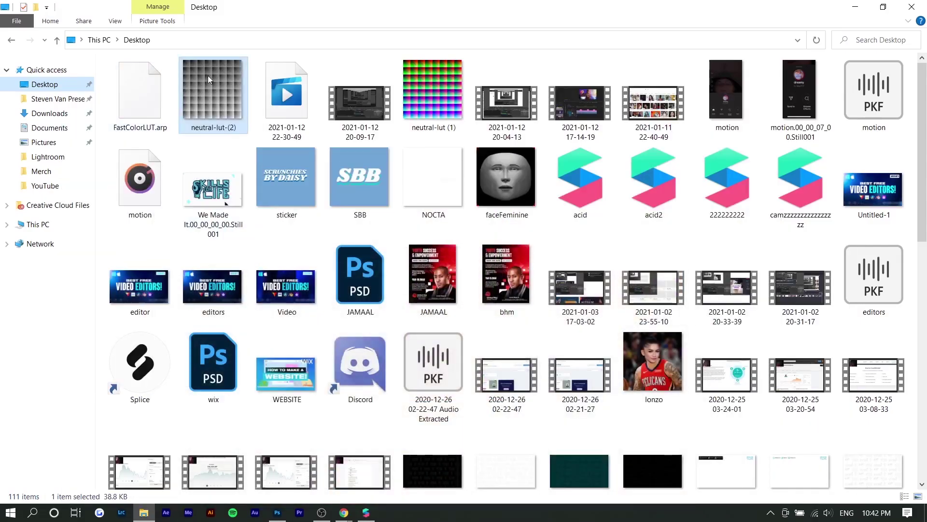
{"action": "left_click_drag", "start_coordinate": [207, 75], "coordinate": [72, 453]}
Import neutral-lut-(3) and swap it in for neutral-lut-(2) as FastColorLUT's LUT input
{"action": "left_click", "coordinate": [66, 385]}
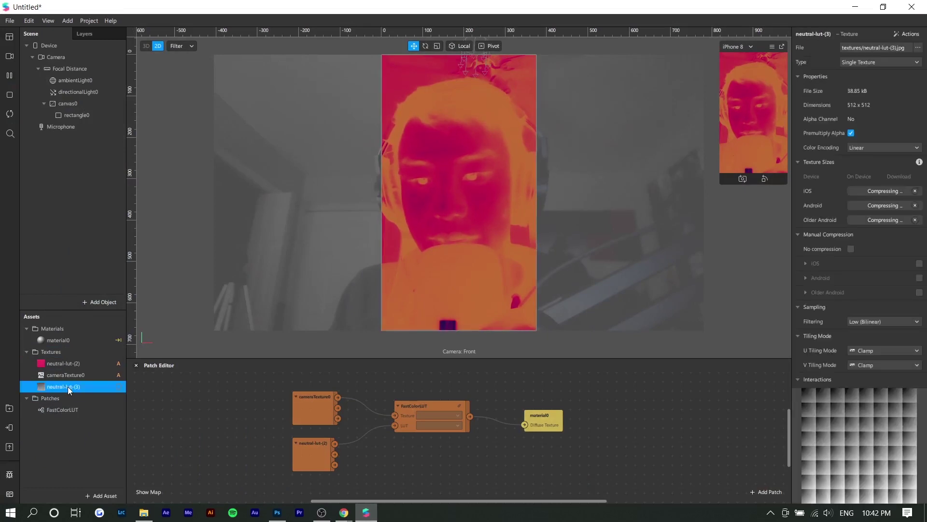
{"action": "left_click_drag", "start_coordinate": [89, 389], "coordinate": [230, 438]}
{"action": "left_click", "coordinate": [300, 449]}
{"action": "key", "text": "Delete"}
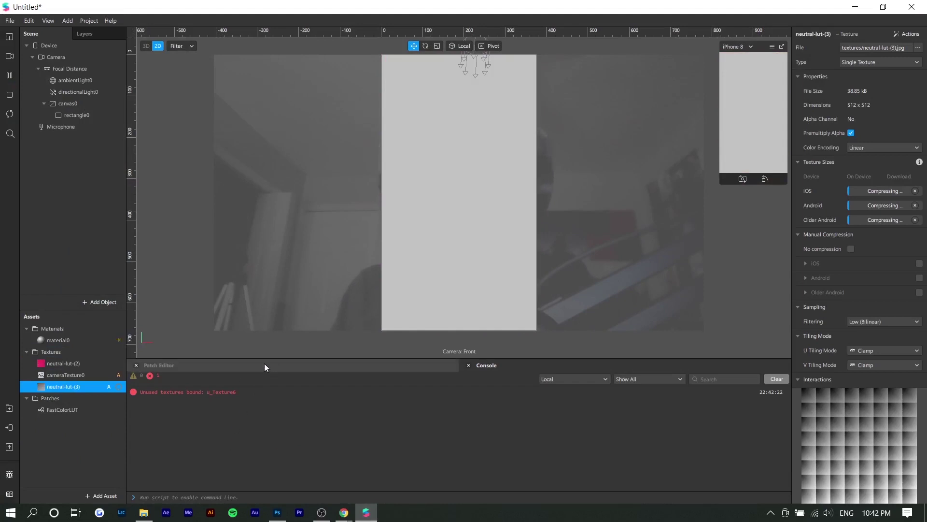
{"action": "left_click", "coordinate": [468, 365]}
{"action": "left_click_drag", "start_coordinate": [255, 457], "coordinate": [395, 425]}
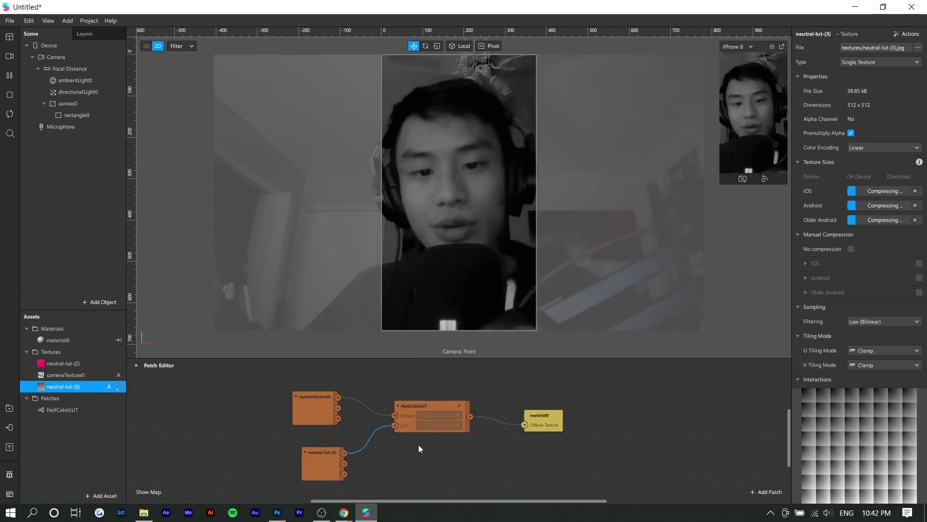
Check file sizes in Upload and Export, then set the neutral-lut-(3) texture to No compression
{"action": "left_click", "coordinate": [10, 21]}
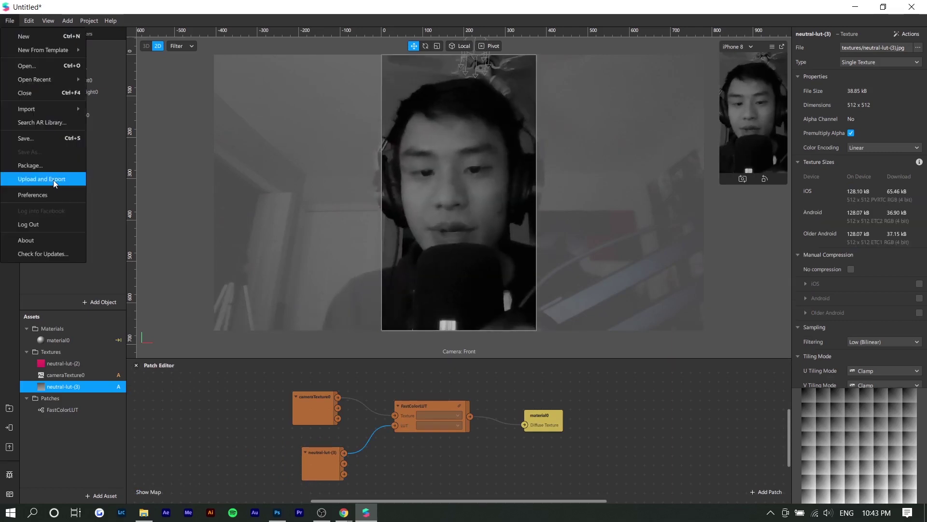
{"action": "left_click", "coordinate": [53, 180]}
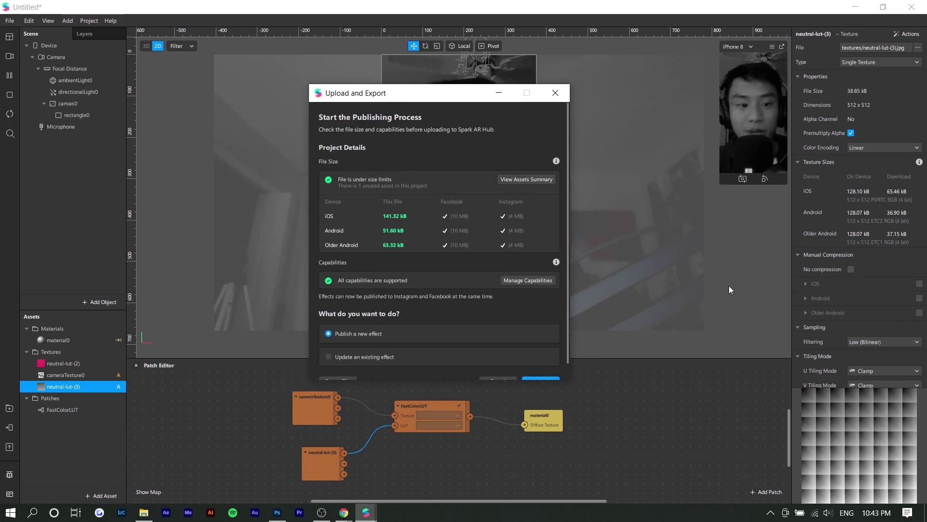
{"action": "key", "text": "Escape"}
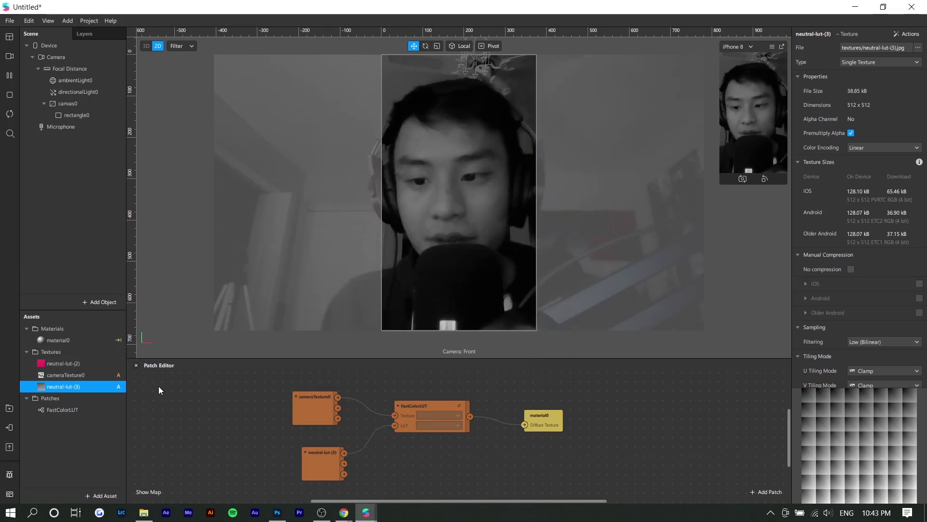
{"action": "scroll", "coordinate": [836, 333], "scroll_direction": "down", "scroll_amount": 1}
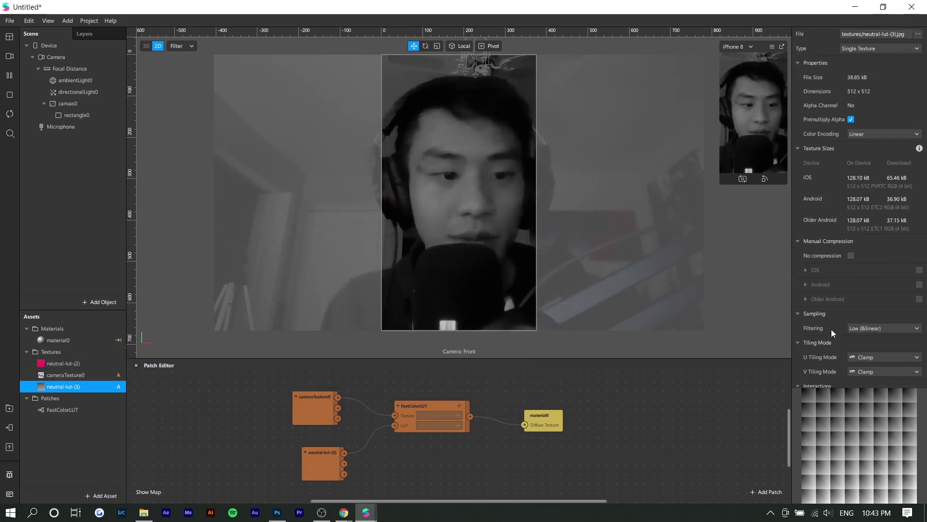
{"action": "scroll", "coordinate": [830, 329], "scroll_direction": "down", "scroll_amount": 1}
{"action": "left_click", "coordinate": [851, 220]}
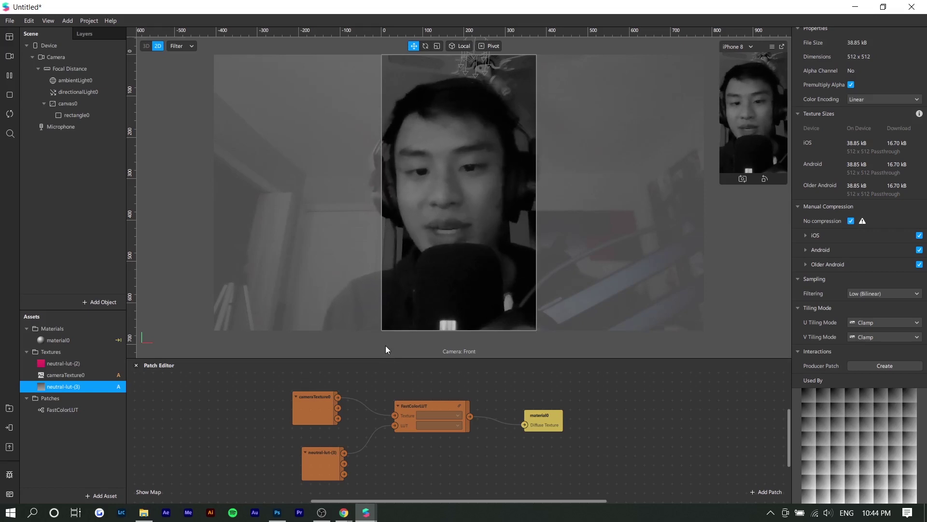
Reopen Upload and Export with Ctrl+E and review the File Size and Capabilities checks
{"action": "key", "text": "ctrl+e"}
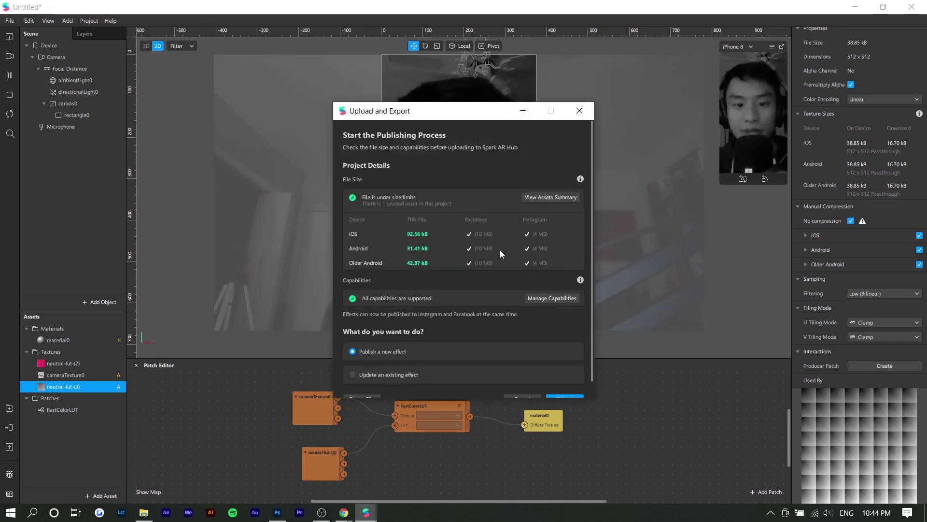
{"action": "scroll", "coordinate": [506, 303], "scroll_direction": "down", "scroll_amount": 1}
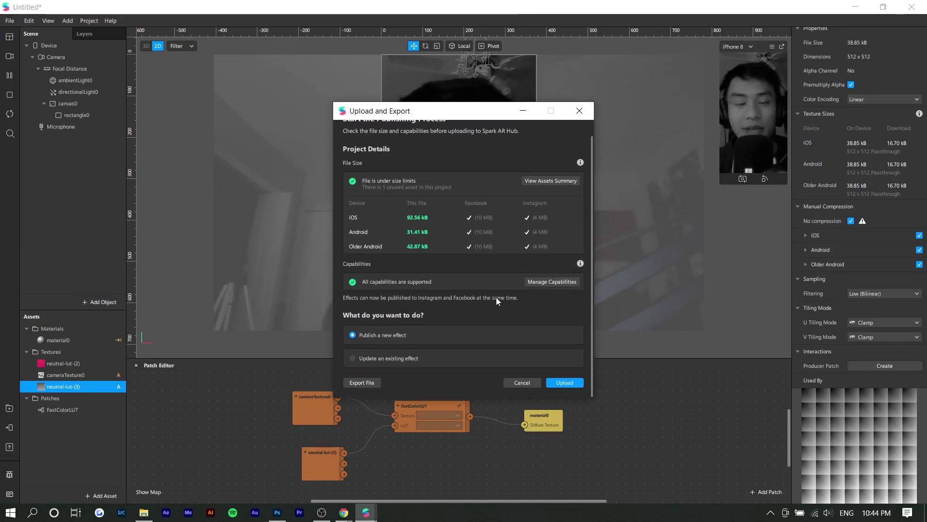
{"action": "scroll", "coordinate": [496, 297], "scroll_direction": "up", "scroll_amount": 1}
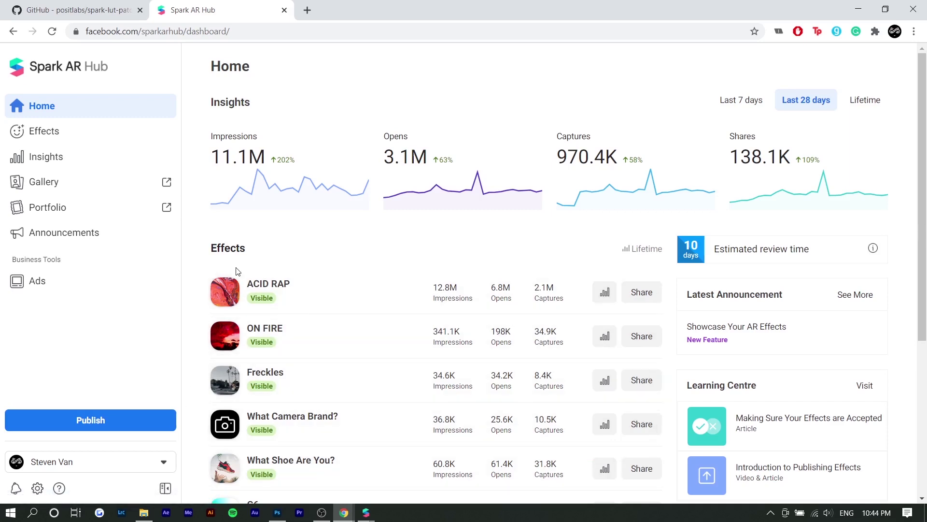
{"action": "left_click", "coordinate": [66, 463]}
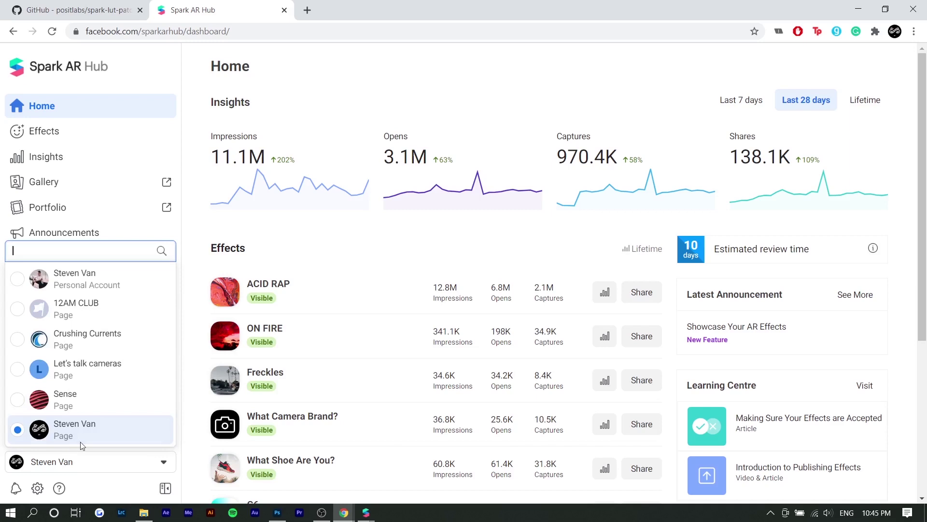
{"action": "left_click", "coordinate": [38, 429]}
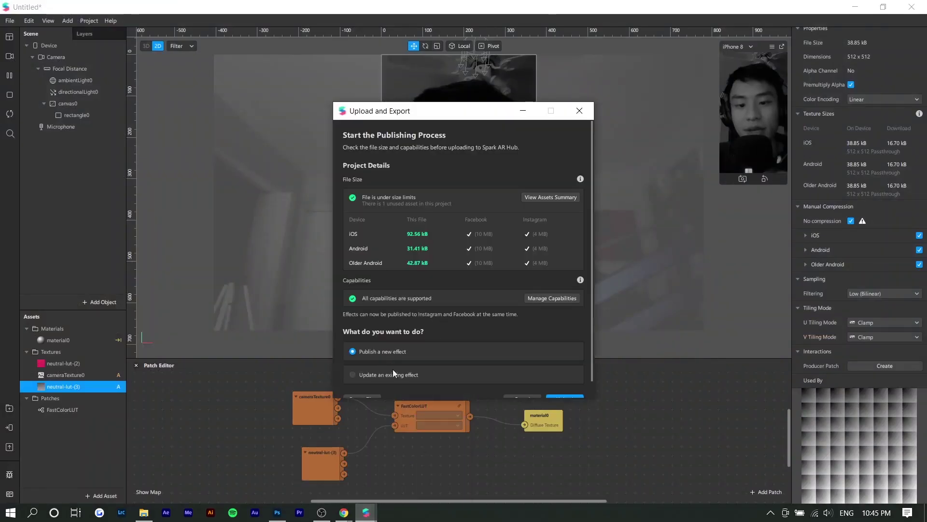
Export the effect to the Desktop as a file named 'Black and White'
{"action": "scroll", "coordinate": [480, 353], "scroll_direction": "down", "scroll_amount": 1}
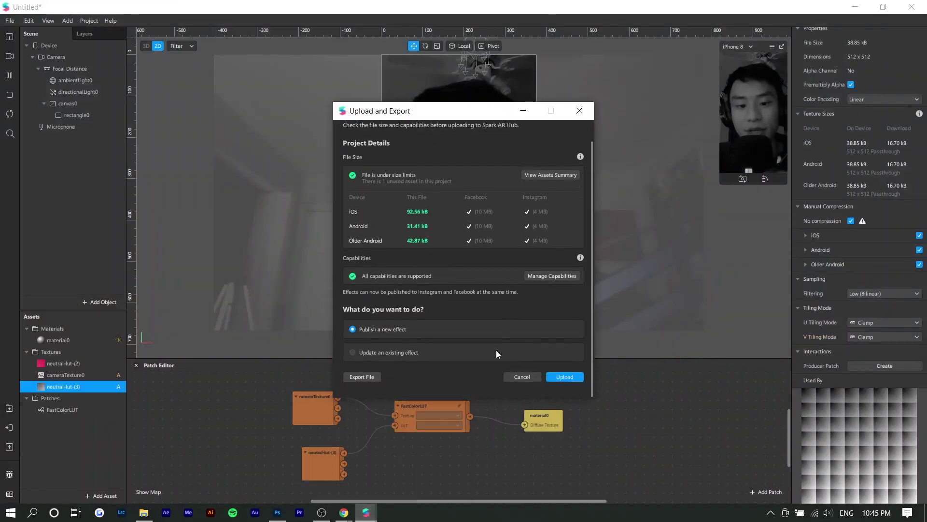
{"action": "scroll", "coordinate": [368, 344], "scroll_direction": "up", "scroll_amount": 1}
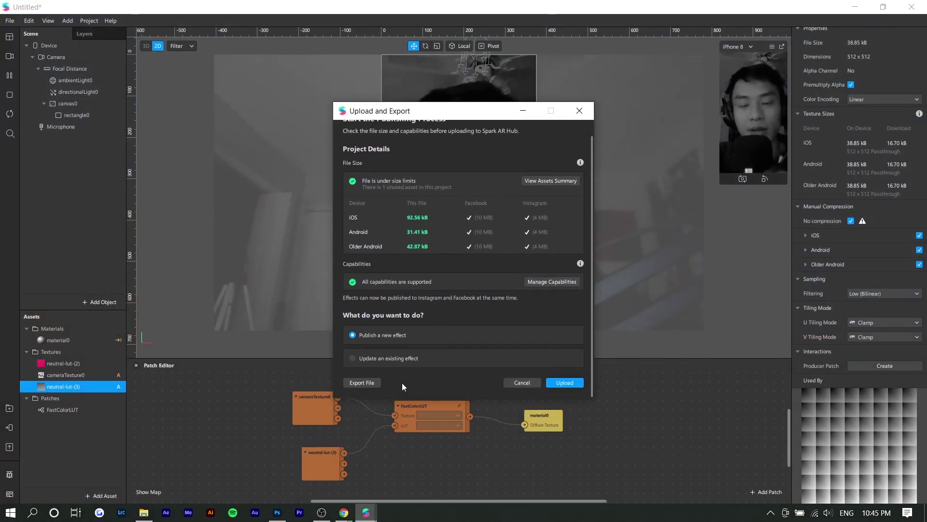
{"action": "left_click", "coordinate": [371, 383]}
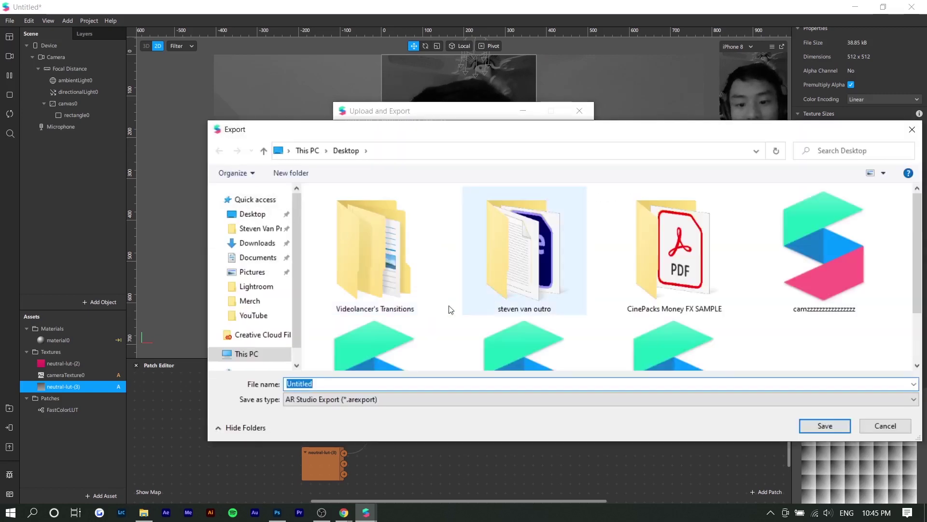
{"action": "type", "text": "Black and Wh"}
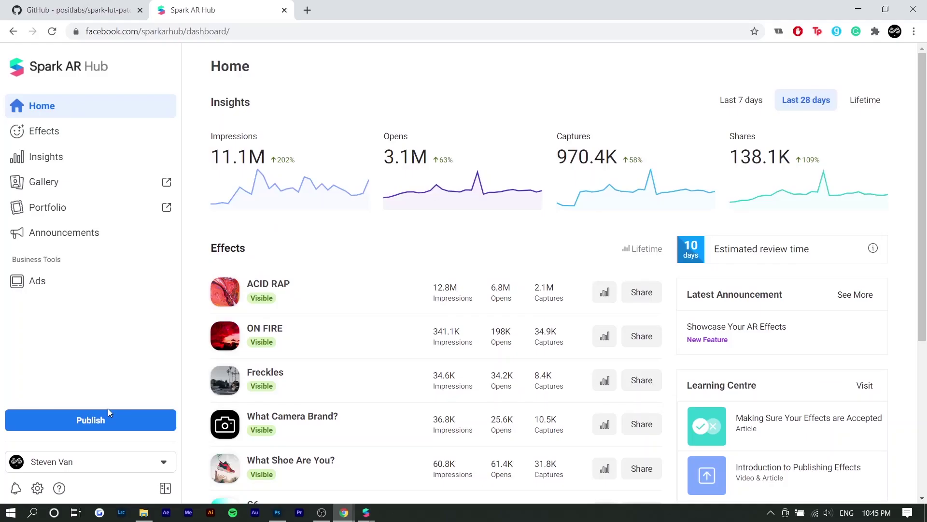
Start publishing a new Effect on Spark AR Hub targeting All platforms
{"action": "left_click", "coordinate": [108, 418]}
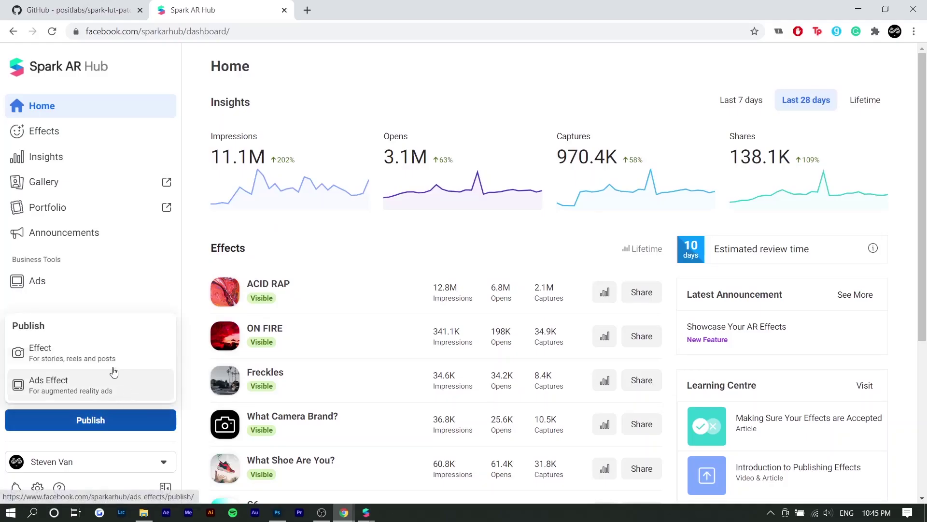
{"action": "left_click", "coordinate": [112, 369]}
{"action": "left_click", "coordinate": [128, 373]}
{"action": "scroll", "coordinate": [407, 368], "scroll_direction": "down", "scroll_amount": 1}
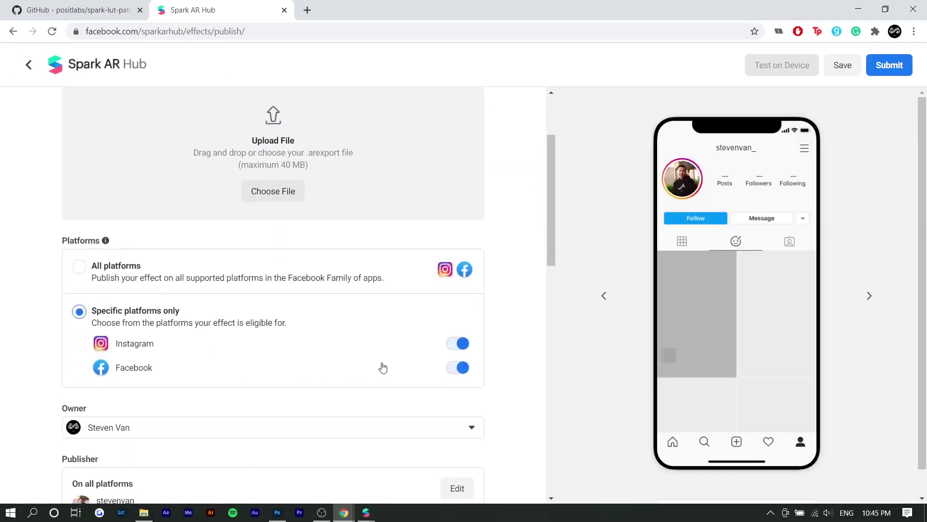
{"action": "left_click", "coordinate": [193, 290]}
{"action": "scroll", "coordinate": [195, 290], "scroll_direction": "up", "scroll_amount": 1}
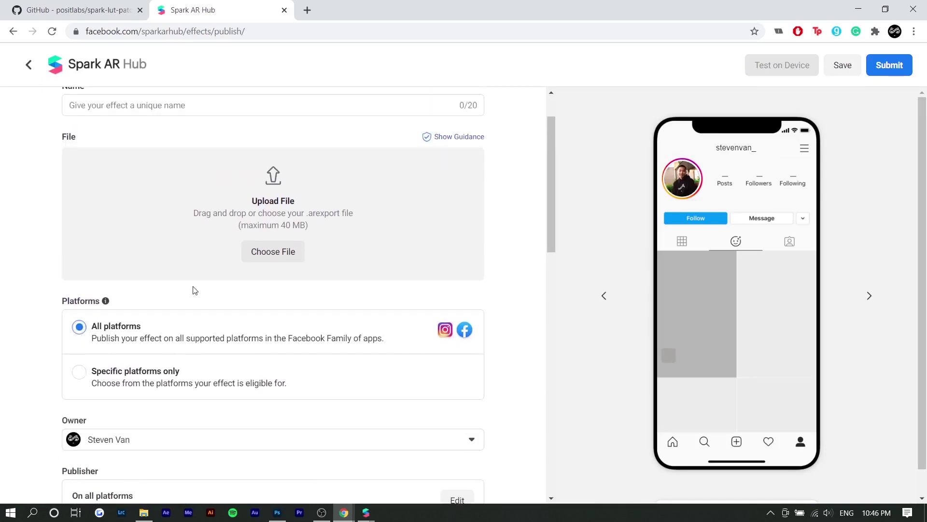
{"action": "scroll", "coordinate": [194, 290], "scroll_direction": "up", "scroll_amount": 1}
Upload the Black and White.arexport file to the effect draft
{"action": "left_click", "coordinate": [260, 303]}
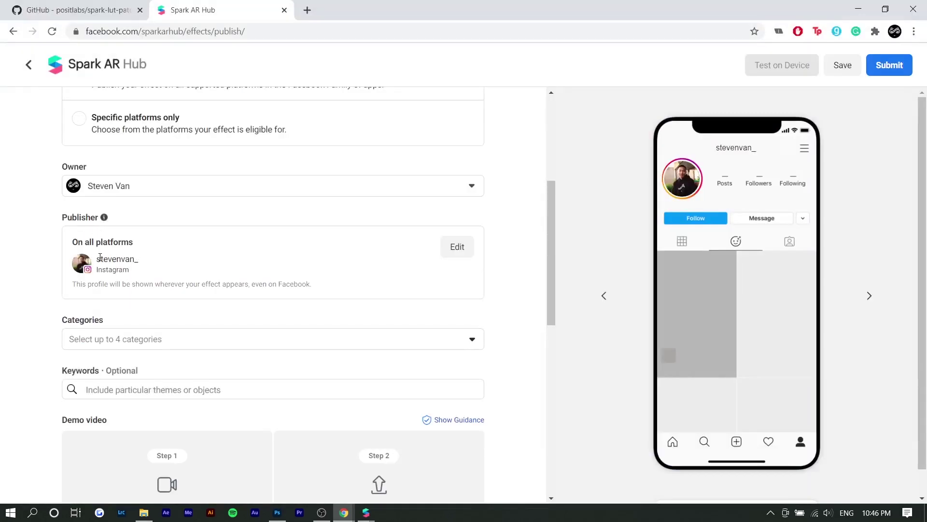
{"action": "left_click_drag", "start_coordinate": [100, 257], "coordinate": [74, 241]}
{"action": "left_click", "coordinate": [137, 272]}
{"action": "scroll", "coordinate": [143, 270], "scroll_direction": "up", "scroll_amount": 5}
Name the effect 'Black and White' and review the form
{"action": "left_click", "coordinate": [118, 166]}
{"action": "type", "text": "Black and White"}
{"action": "key", "text": "Tab"}
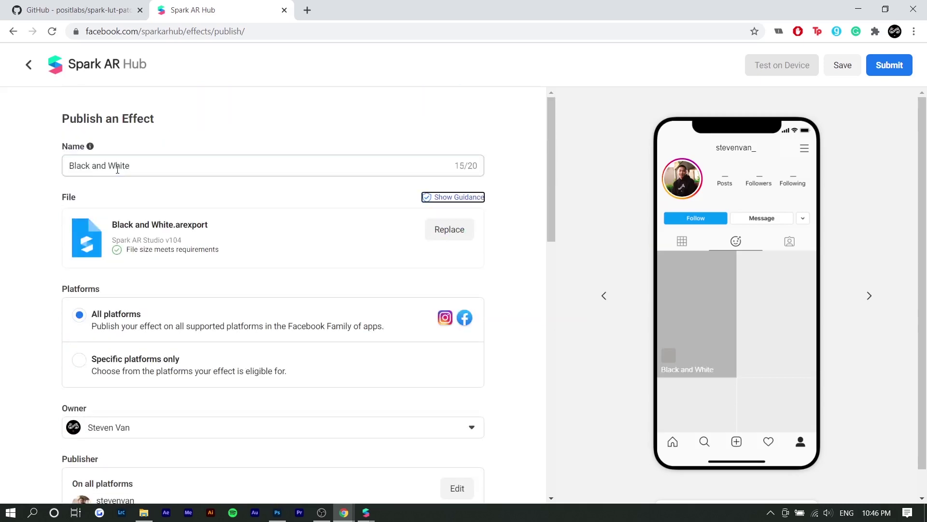
{"action": "scroll", "coordinate": [145, 194], "scroll_direction": "down", "scroll_amount": 10}
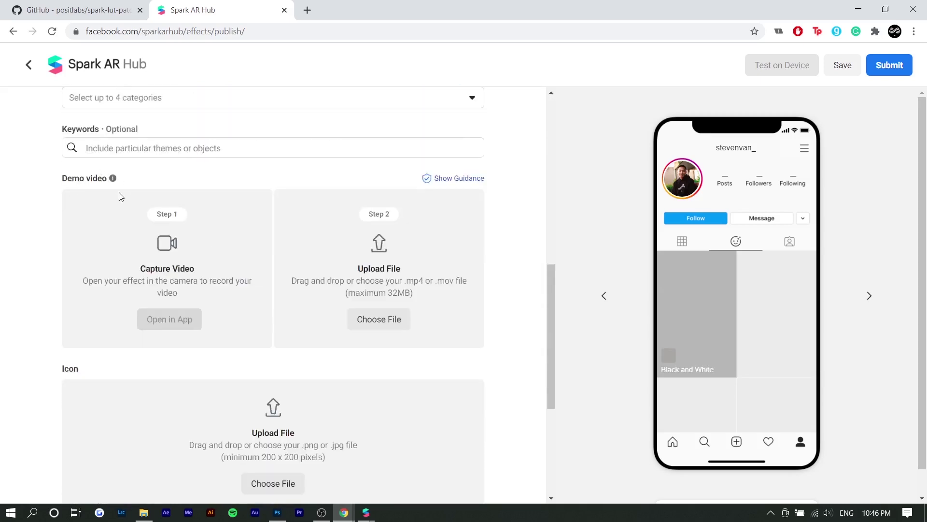
{"action": "scroll", "coordinate": [244, 269], "scroll_direction": "down", "scroll_amount": 2}
{"action": "scroll", "coordinate": [201, 331], "scroll_direction": "up", "scroll_amount": 1}
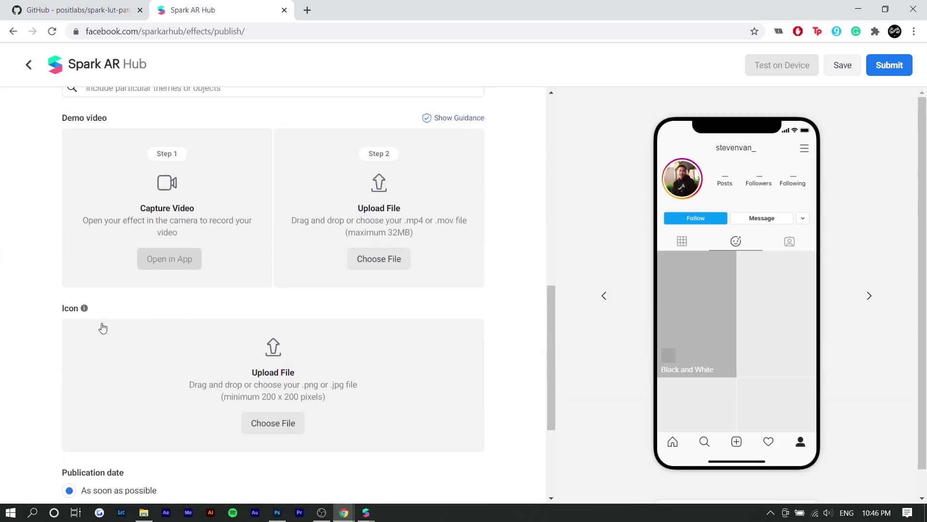
Set the effect icon to a centred 254x254 crop of bg.png, then save and open device testing
{"action": "left_click", "coordinate": [286, 396]}
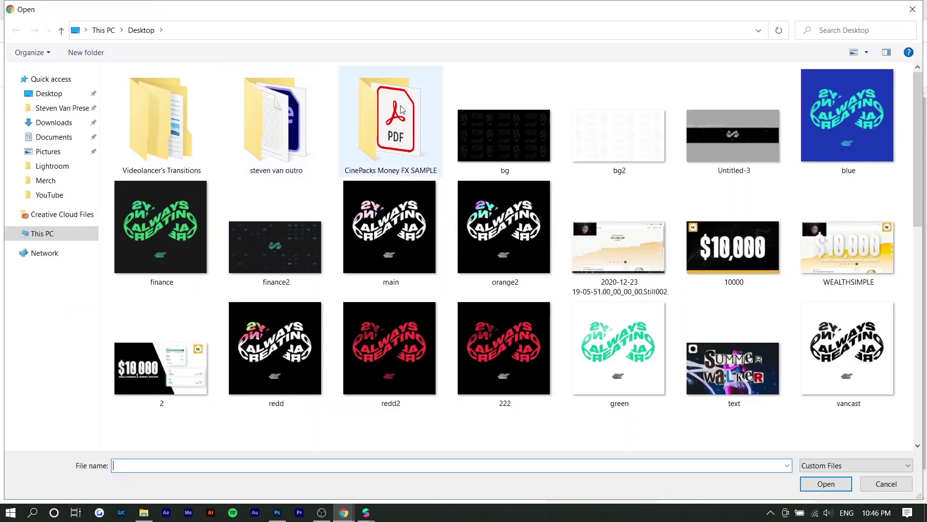
{"action": "double_click", "coordinate": [485, 125]}
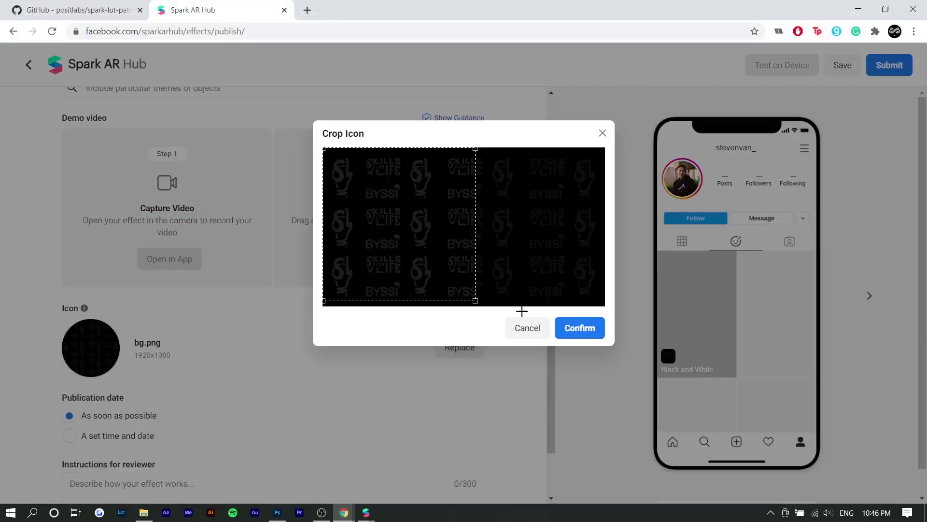
{"action": "left_click_drag", "start_coordinate": [401, 237], "coordinate": [474, 244]}
{"action": "left_click", "coordinate": [567, 327]}
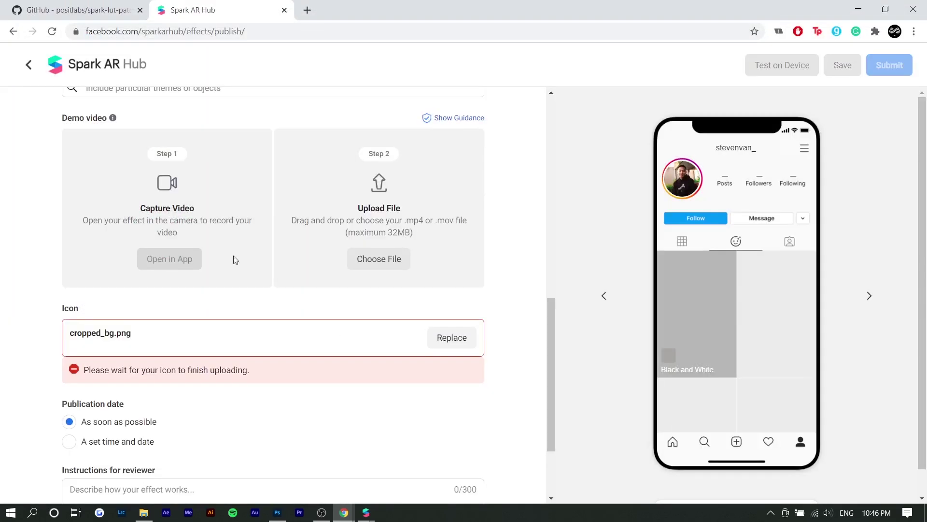
{"action": "scroll", "coordinate": [261, 290], "scroll_direction": "up", "scroll_amount": 3}
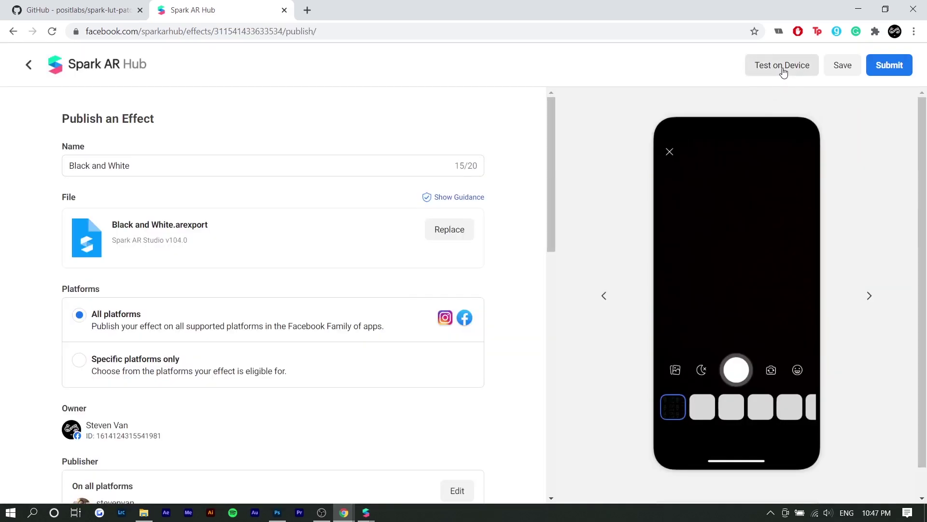
{"action": "left_click", "coordinate": [783, 66]}
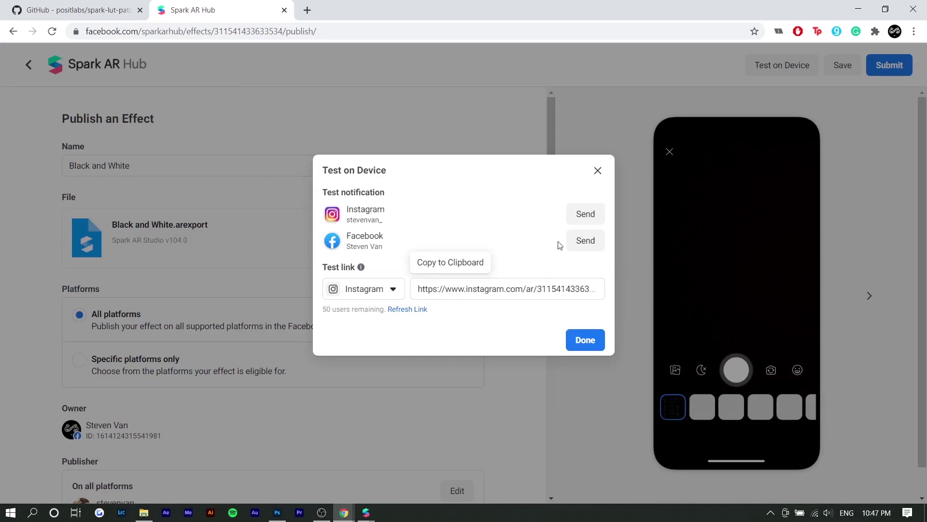
Send the test effect to Instagram and record a test clip on the phone
{"action": "left_click", "coordinate": [582, 220]}
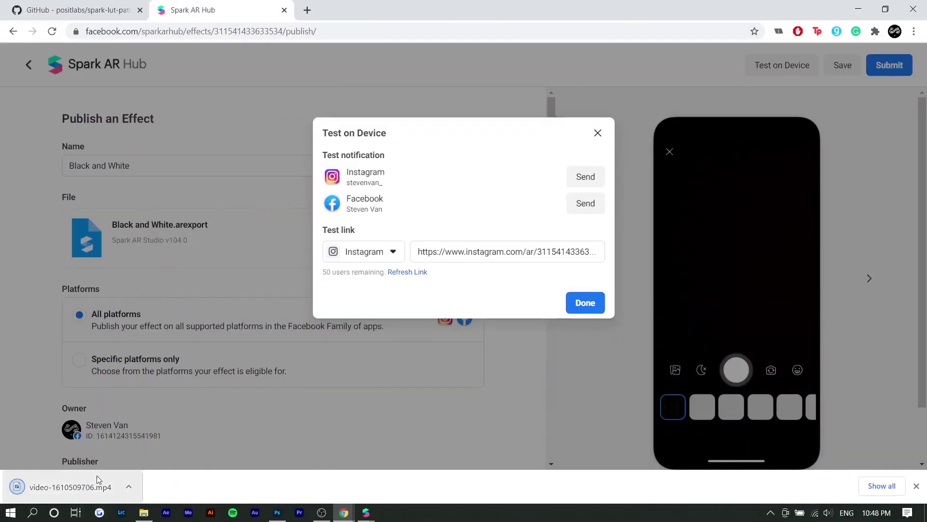
Upload the 3-second clip video-1610509706.mp4 as the effect's demo video
{"action": "left_click", "coordinate": [598, 132]}
{"action": "scroll", "coordinate": [209, 306], "scroll_direction": "down", "scroll_amount": 10}
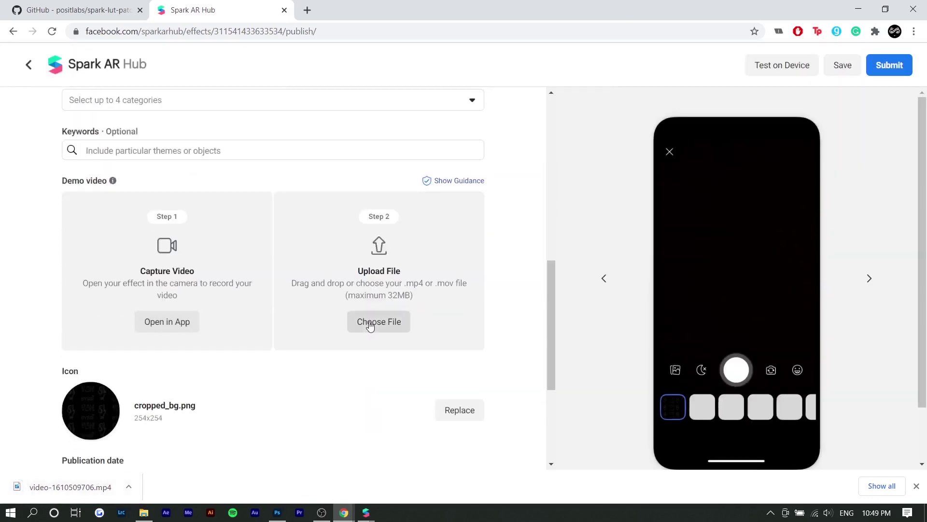
{"action": "left_click", "coordinate": [370, 325]}
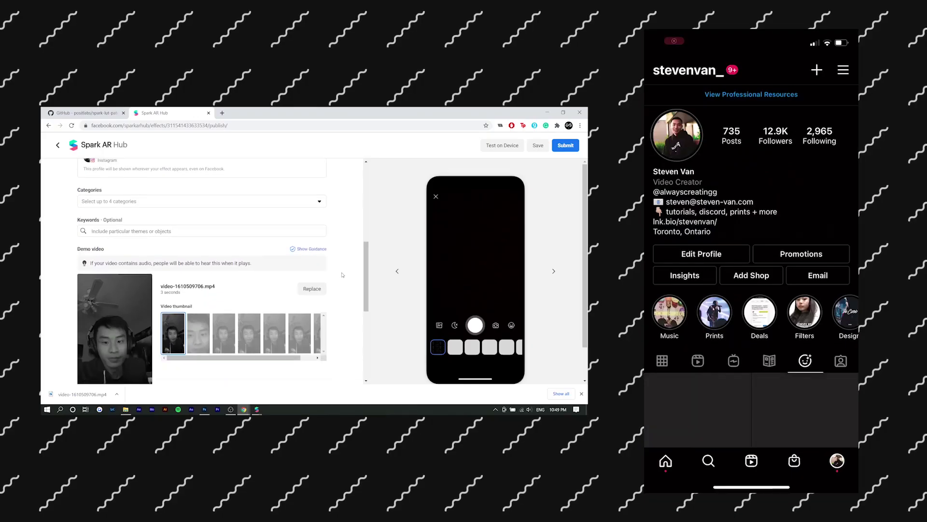
{"action": "scroll", "coordinate": [507, 285], "scroll_direction": "down", "scroll_amount": 1}
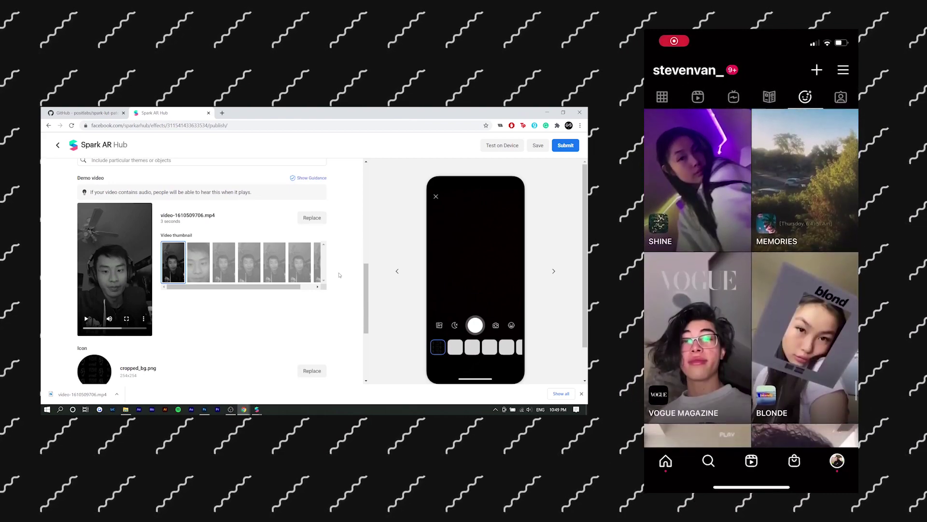